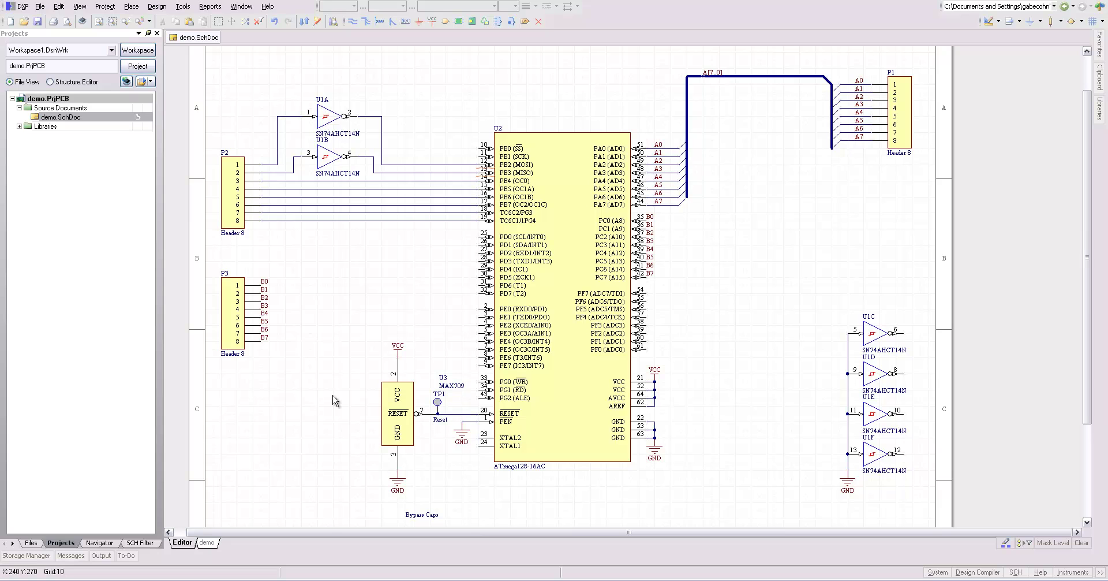
Step: Open the demo.PcbLib footprint library
scroll(770, 308, "down", 3)
scroll(771, 307, "down", 2)
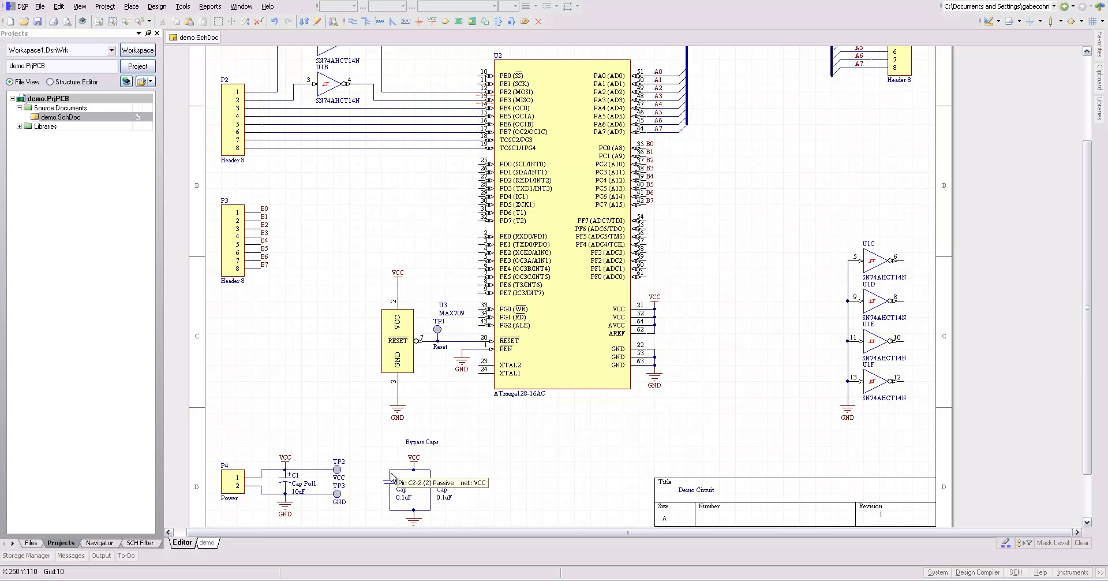
scroll(550, 446, "up", 4)
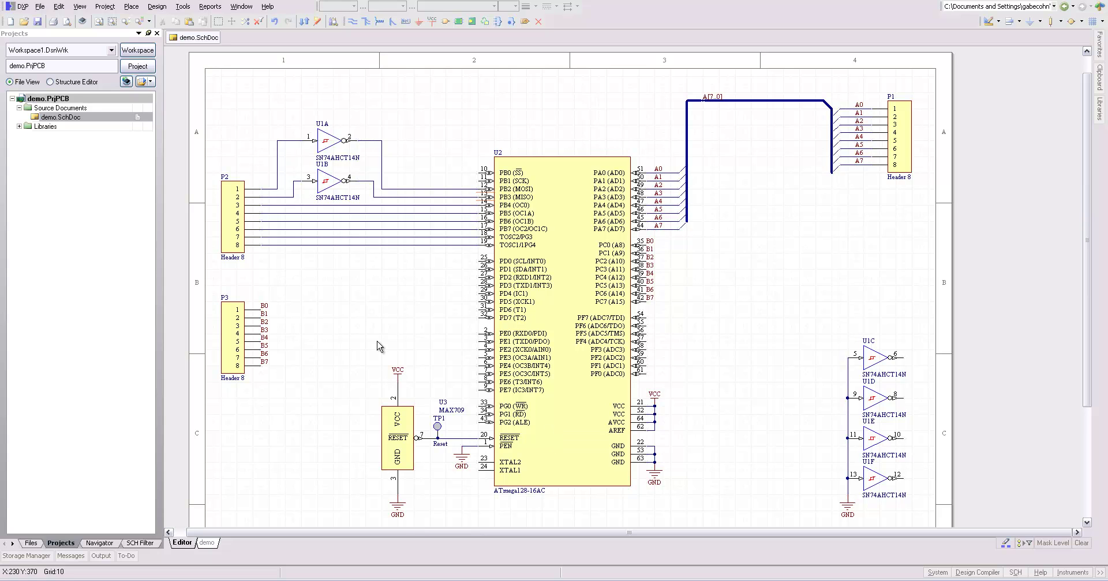
scroll(379, 345, "down", 3)
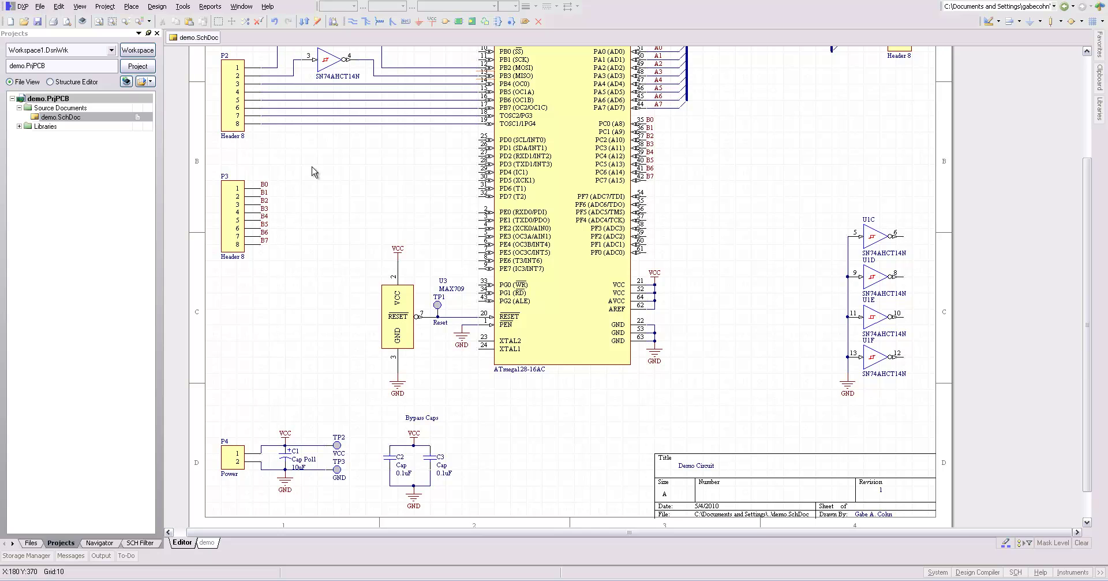
scroll(331, 226, "up", 1)
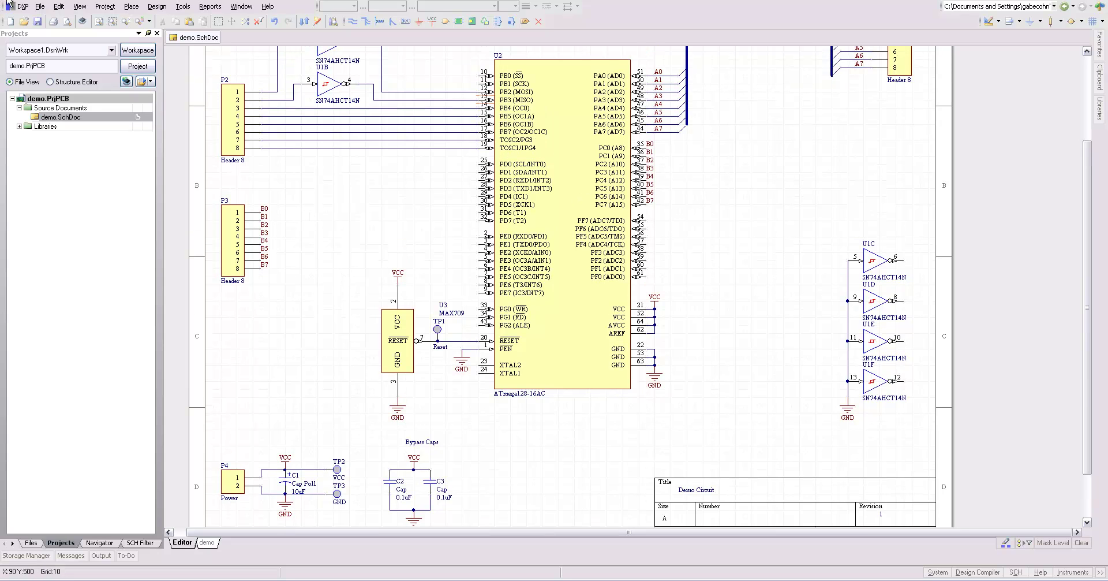
left_click(40, 6)
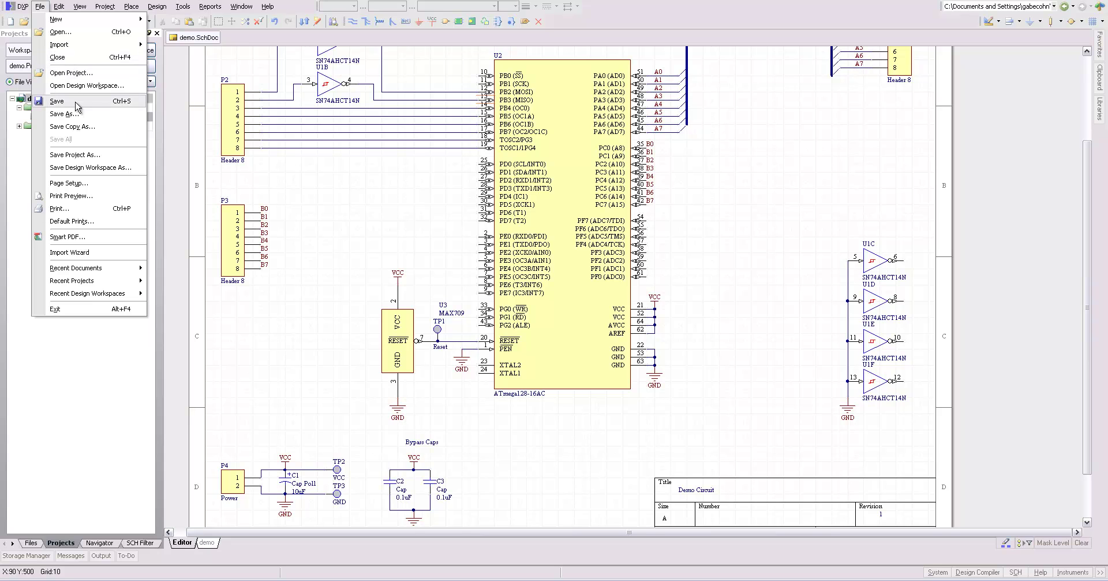
left_click(68, 32)
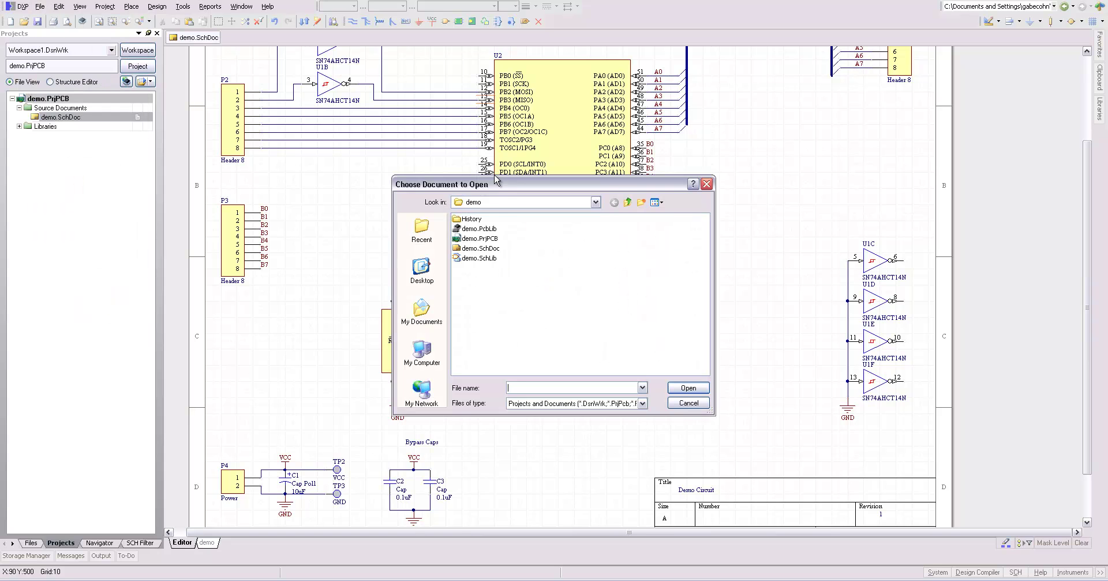
left_click(481, 229)
left_click(704, 388)
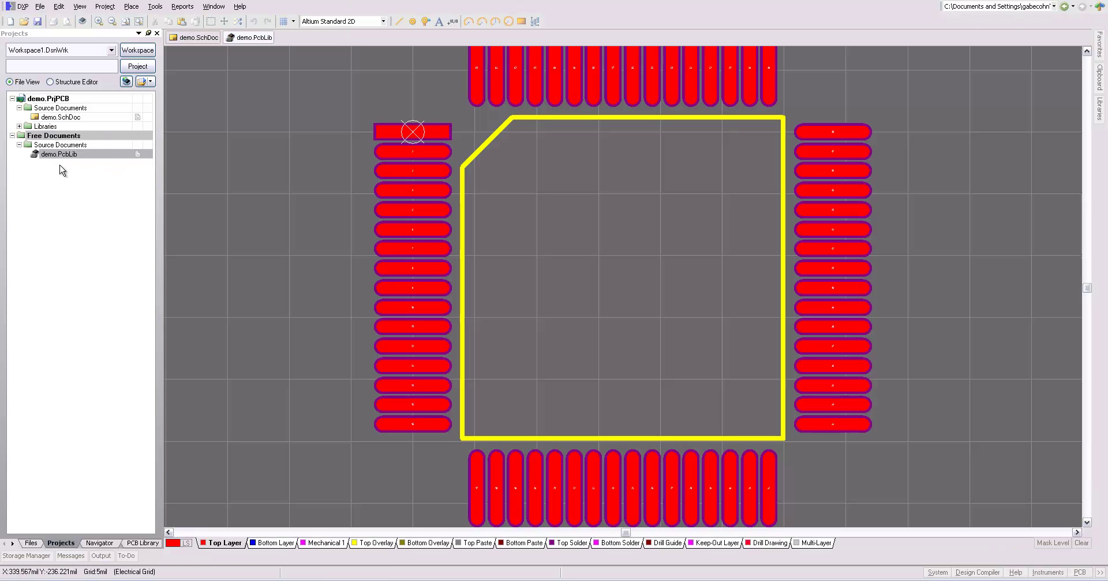
Step: Add demo.PcbLib to demo.PrjPCB, close the library, and save the project
left_click_drag(31, 162, 49, 104)
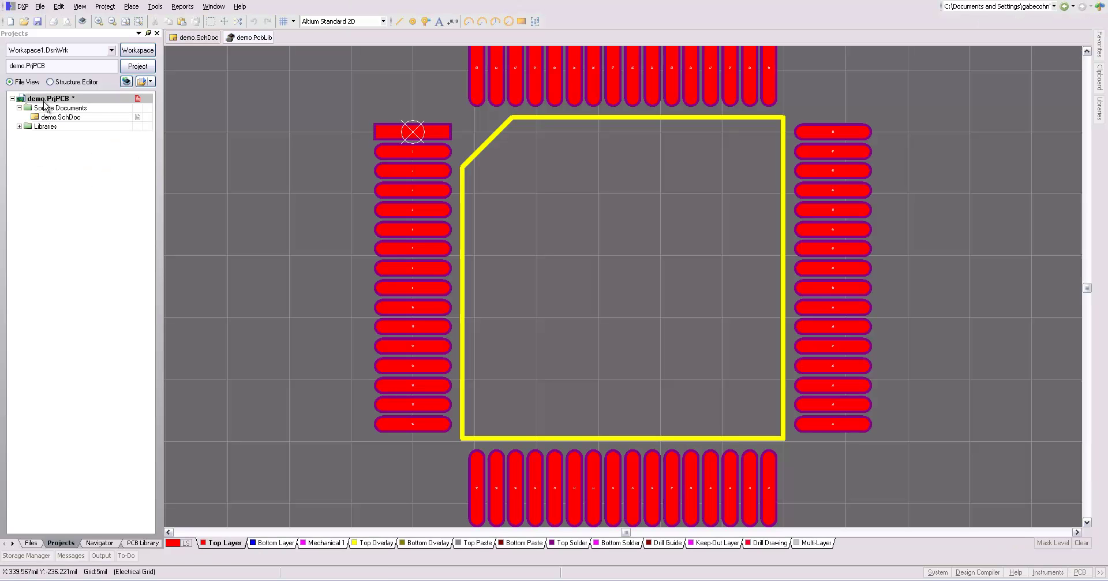
right_click(241, 37)
left_click(261, 41)
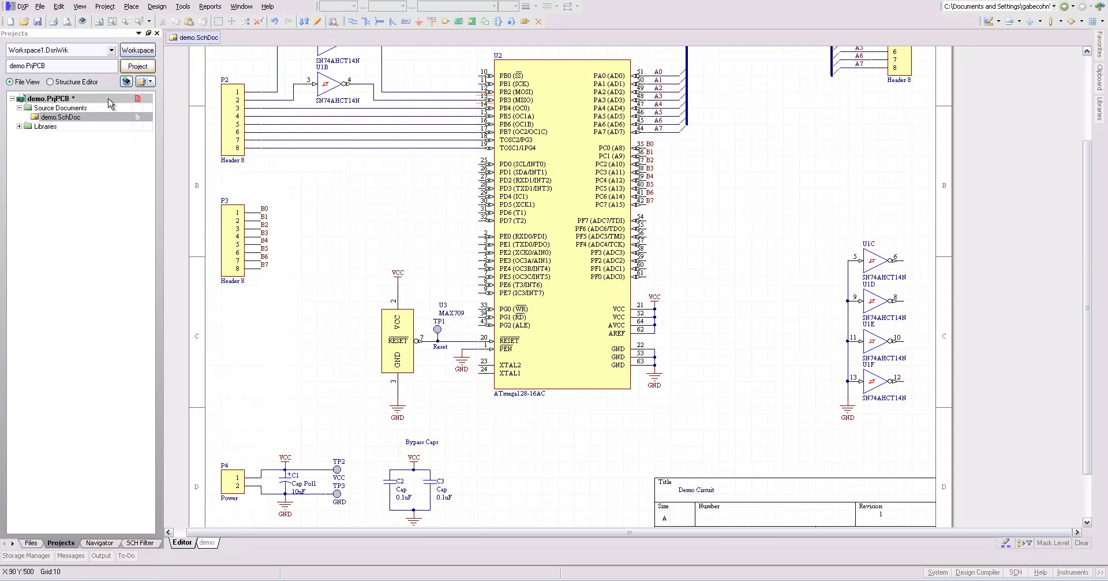
right_click(53, 103)
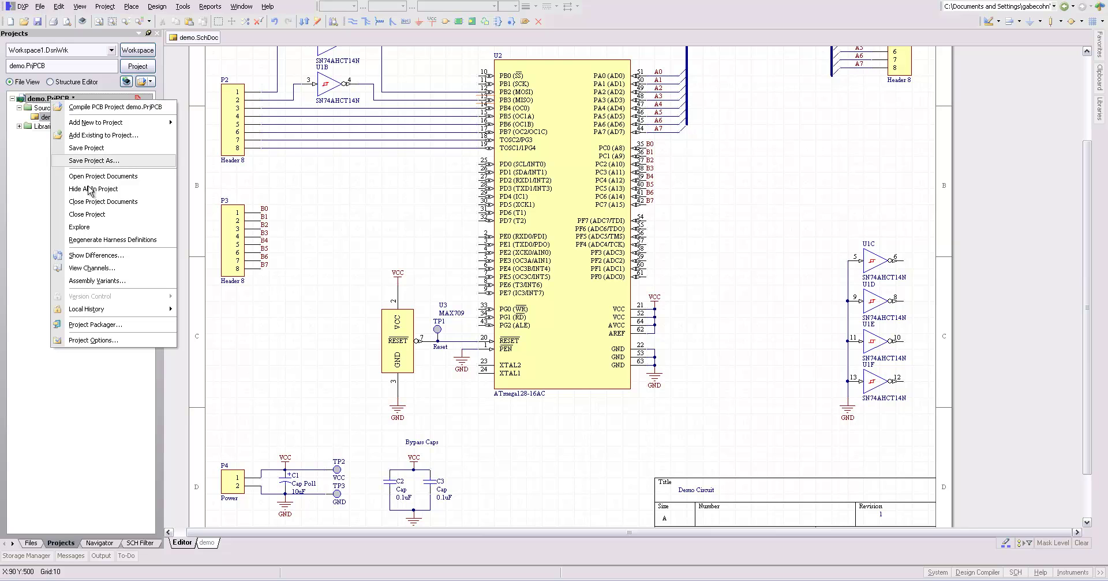
left_click(90, 148)
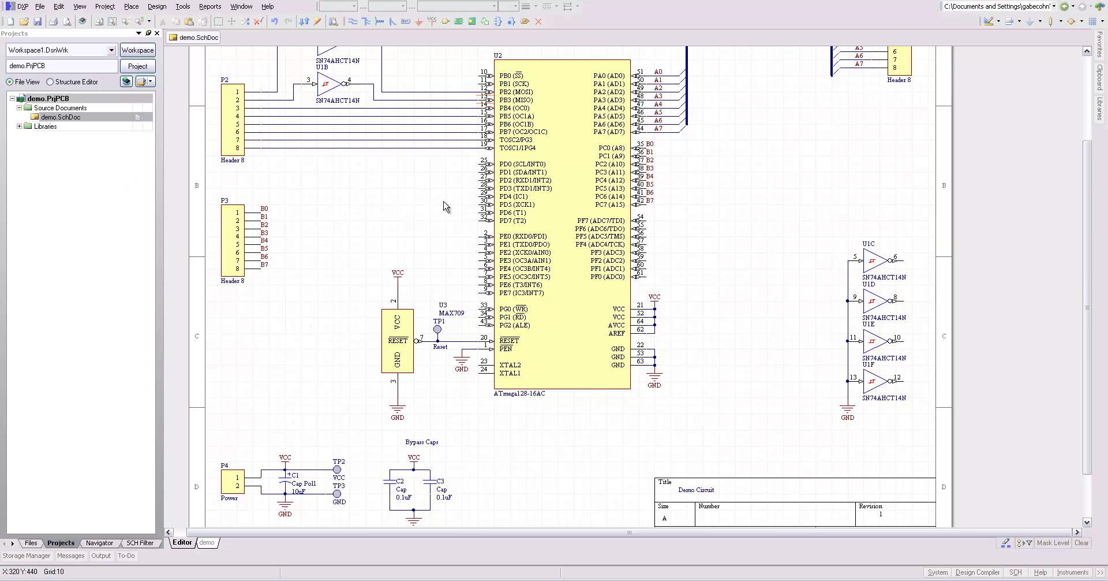
Step: Open U2's properties and look at its existing 64A_N footprint options
scroll(721, 422, "up", 2)
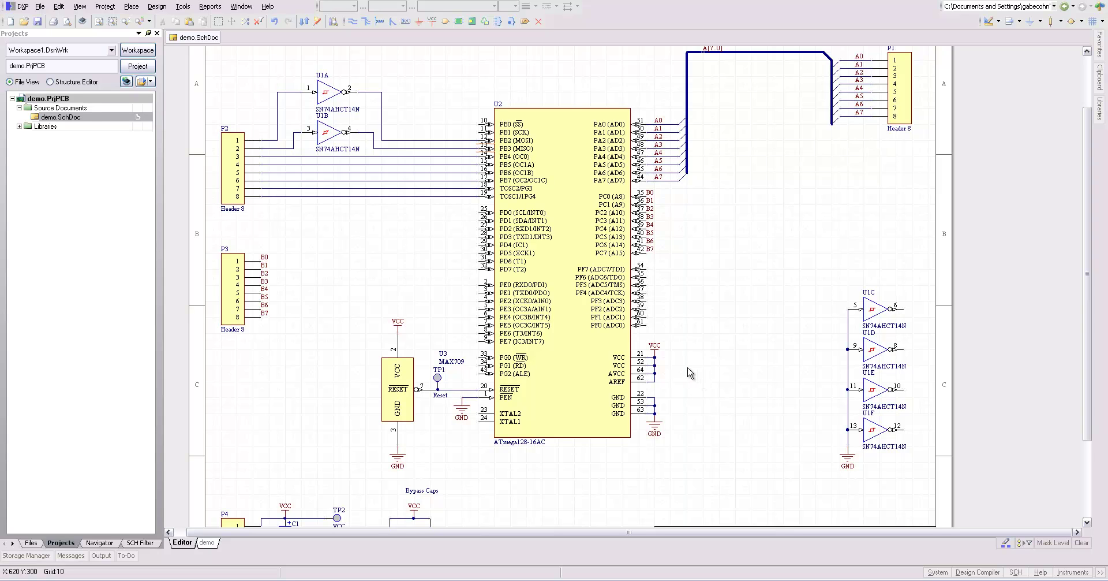
left_click(558, 354)
double_click(558, 363)
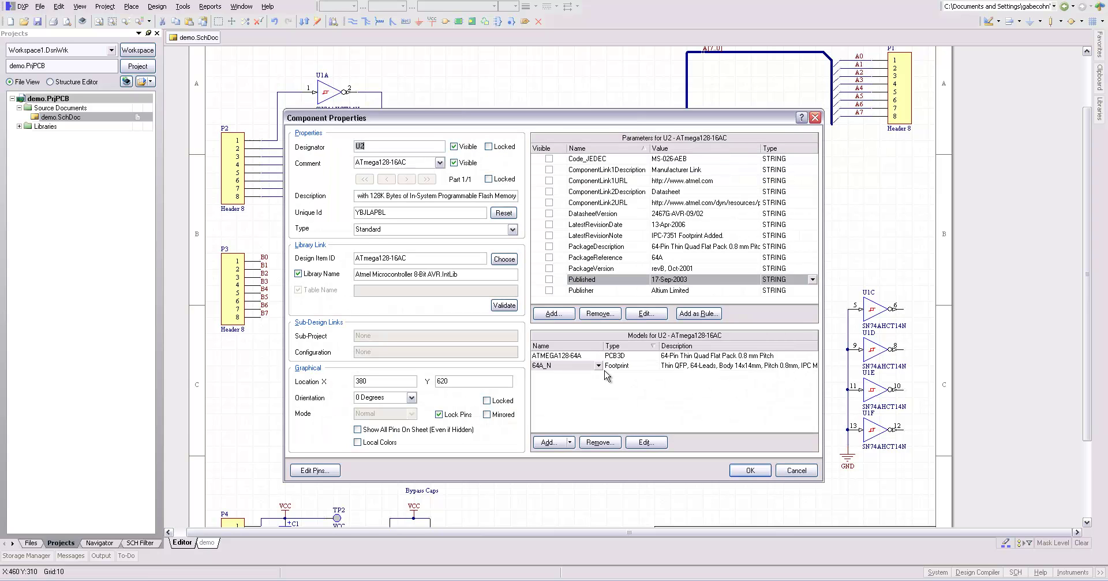
left_click(546, 368)
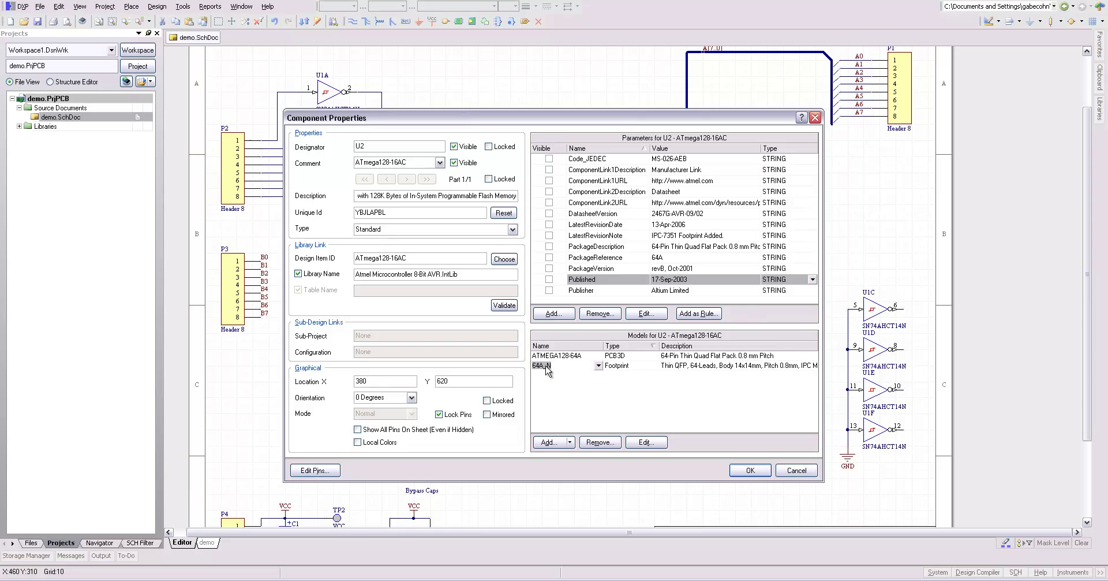
left_click(599, 366)
left_click(601, 368)
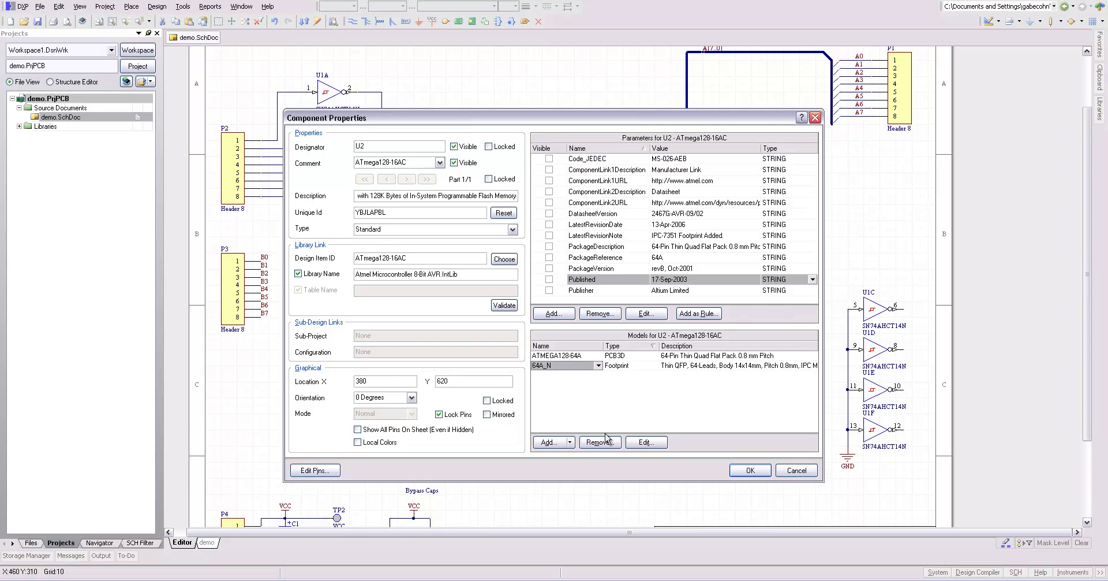
Step: Add AT_64A_TQFP64 from demo.PcbLib as U2's footprint model and apply
left_click(553, 442)
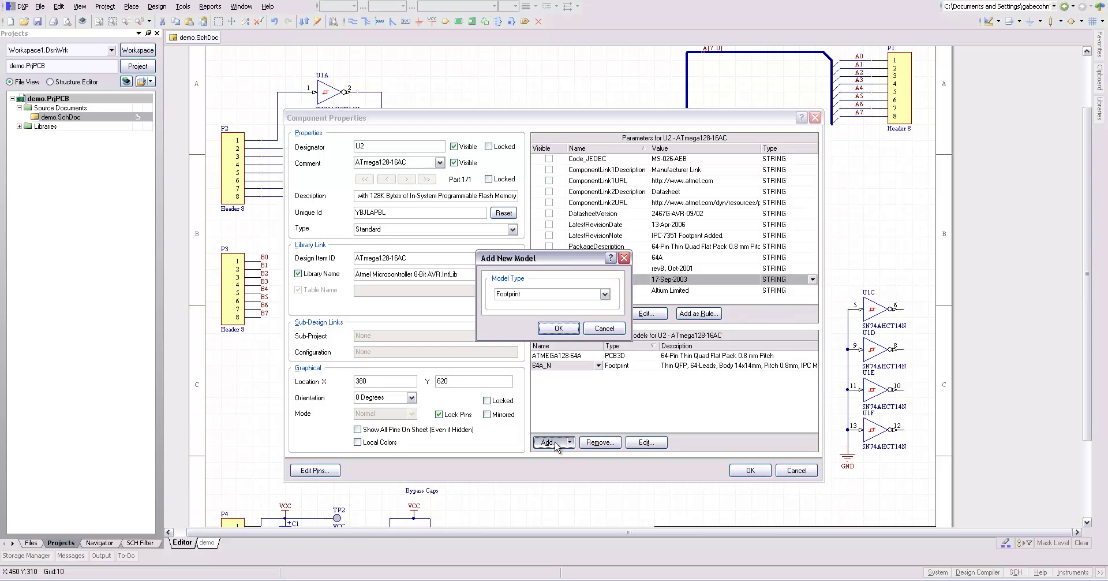
left_click(554, 334)
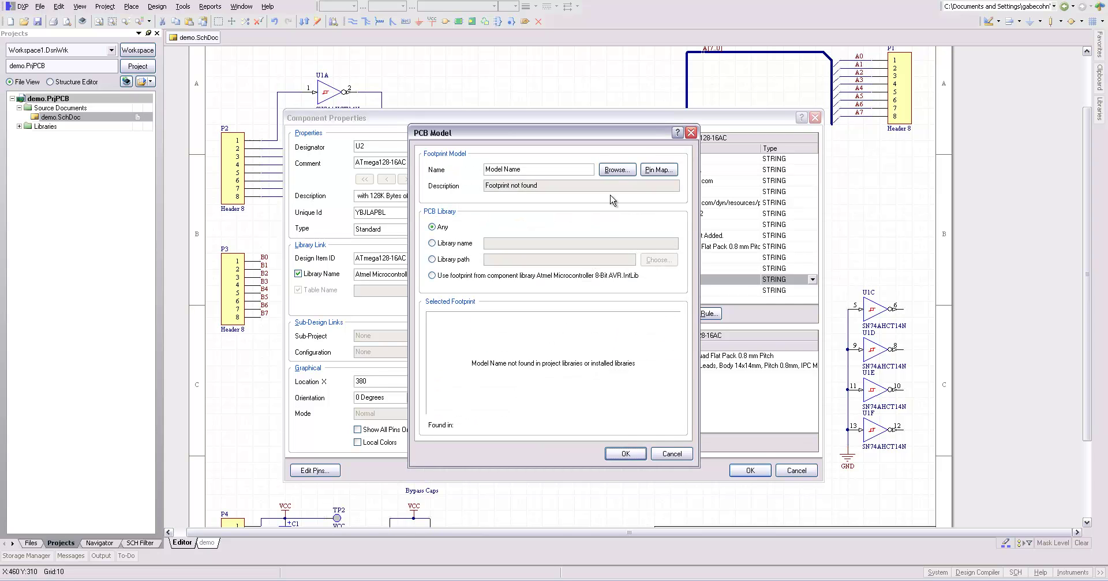
left_click(621, 171)
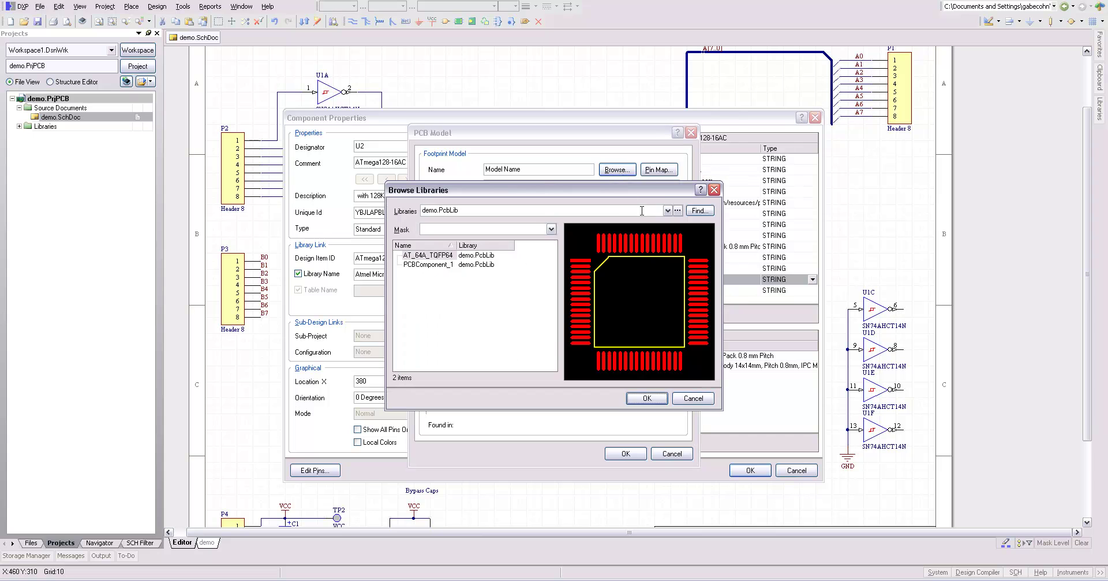
left_click(439, 255)
left_click(646, 398)
left_click(625, 454)
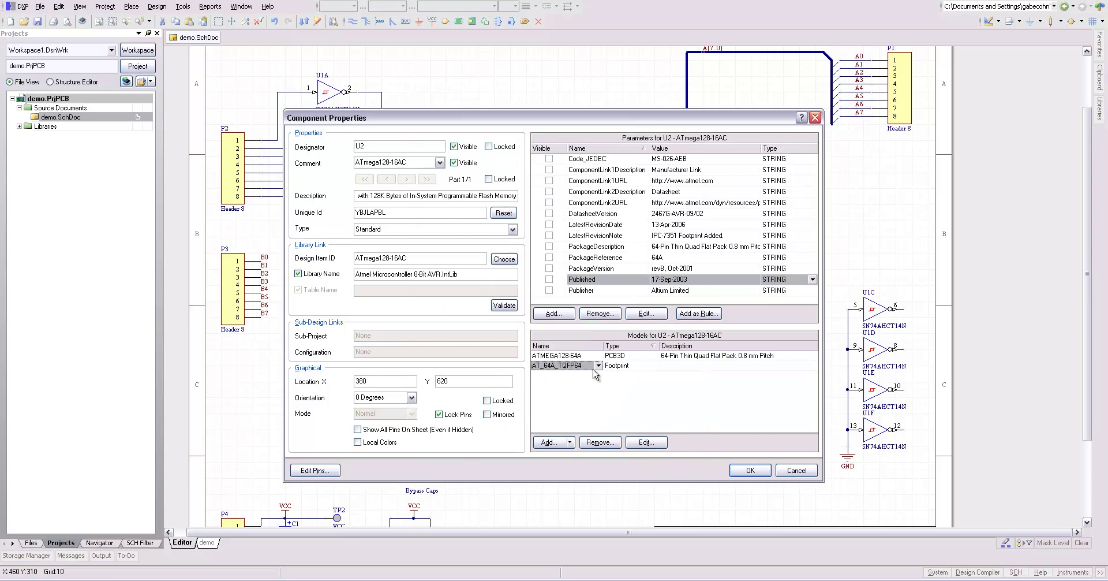
left_click(742, 470)
scroll(570, 459, "down", 2)
scroll(568, 458, "down", 1)
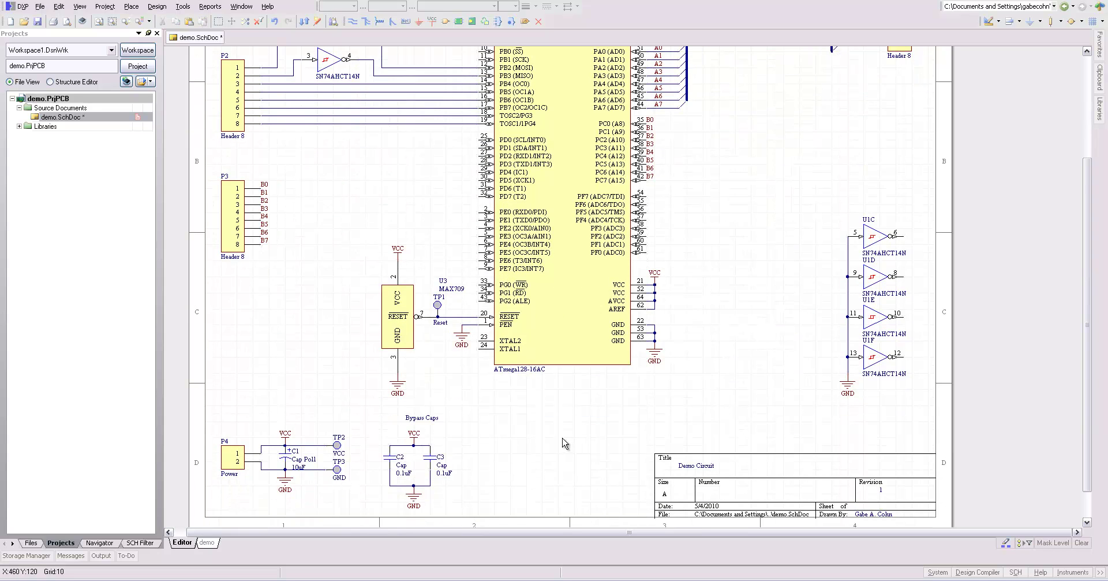
double_click(398, 323)
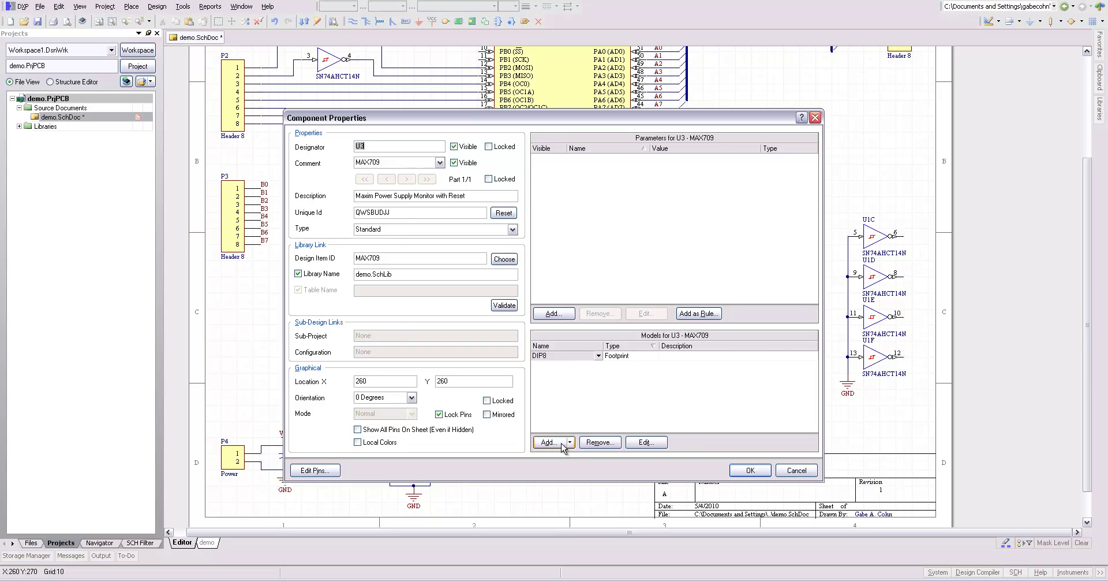
left_click(558, 354)
left_click(648, 442)
left_click(625, 453)
left_click(760, 475)
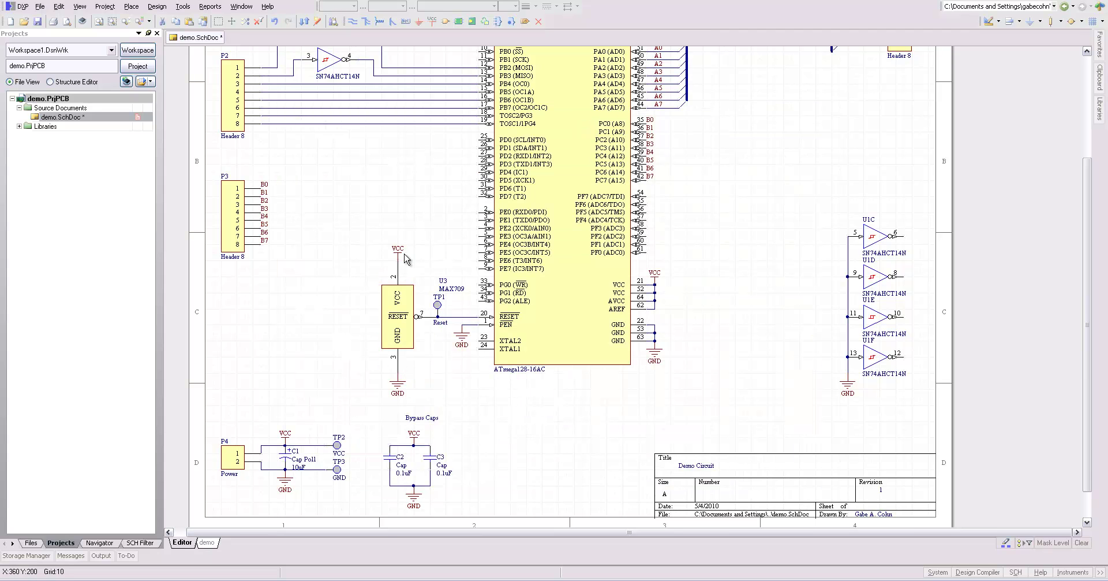
double_click(335, 61)
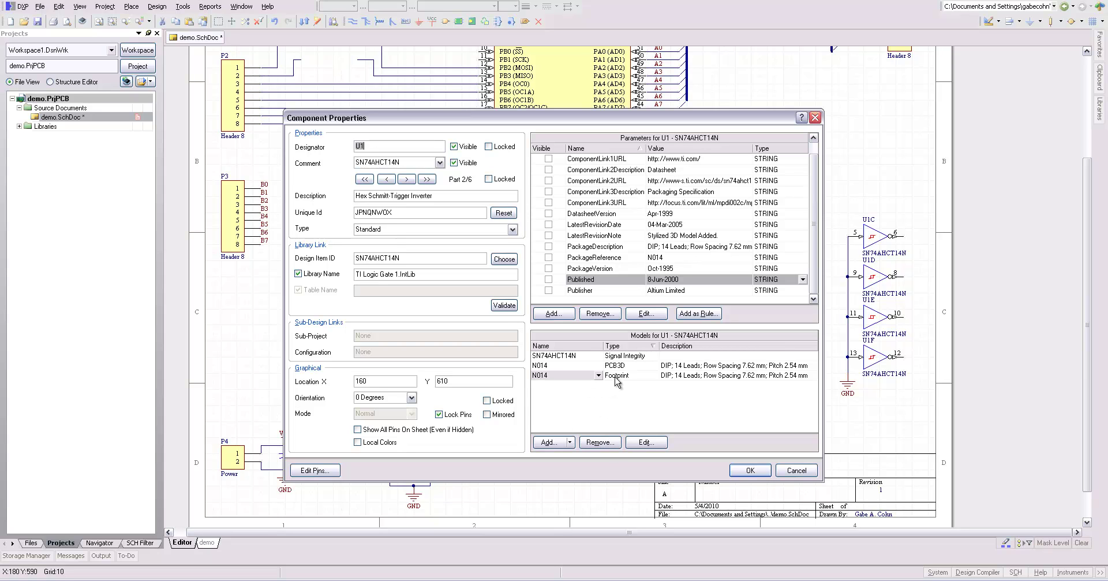
left_click(647, 442)
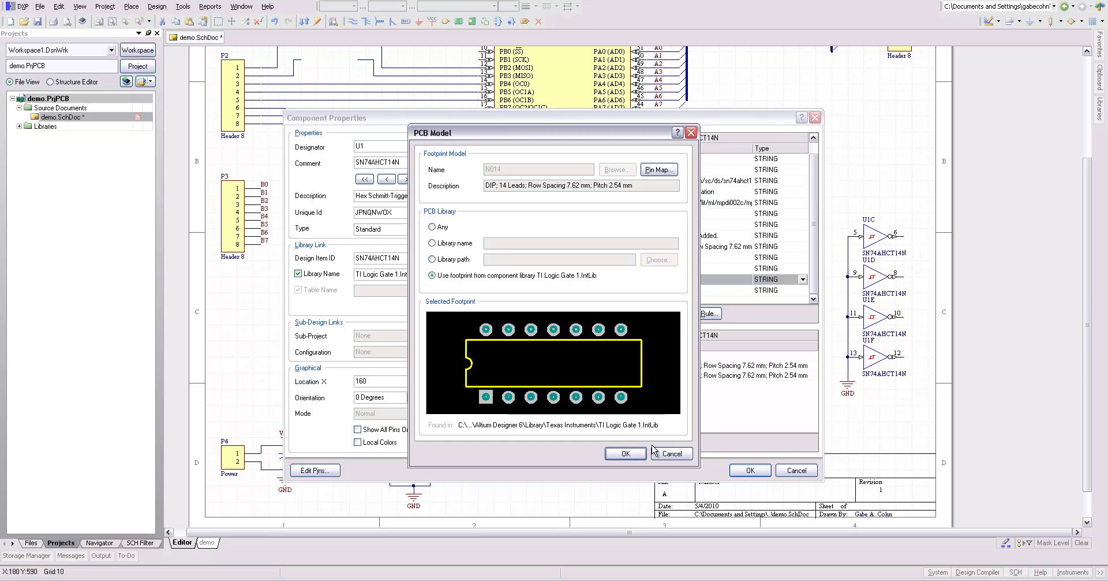
left_click(626, 453)
left_click(751, 470)
left_click(651, 433)
scroll(651, 432, "up", 3)
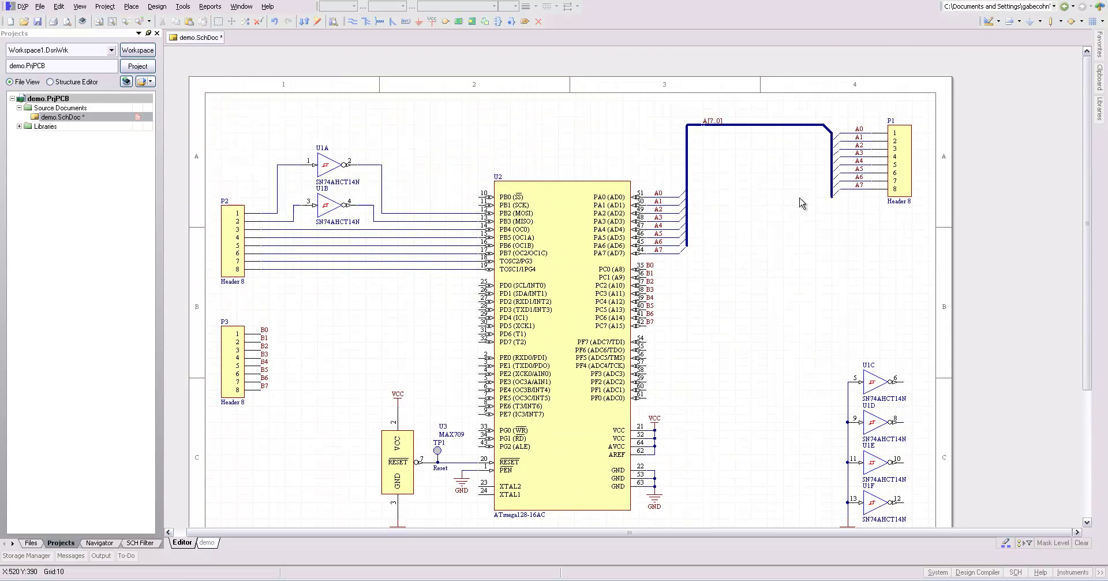
double_click(900, 171)
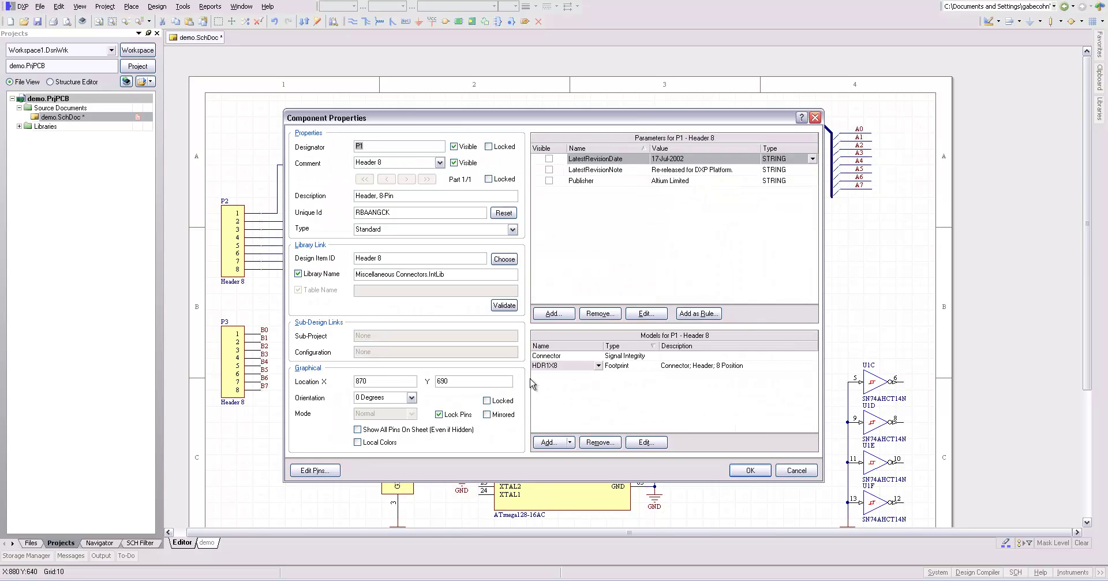
left_click(549, 365)
left_click(658, 443)
left_click(627, 454)
left_click(751, 470)
scroll(709, 316, "down", 2)
scroll(708, 316, "down", 4)
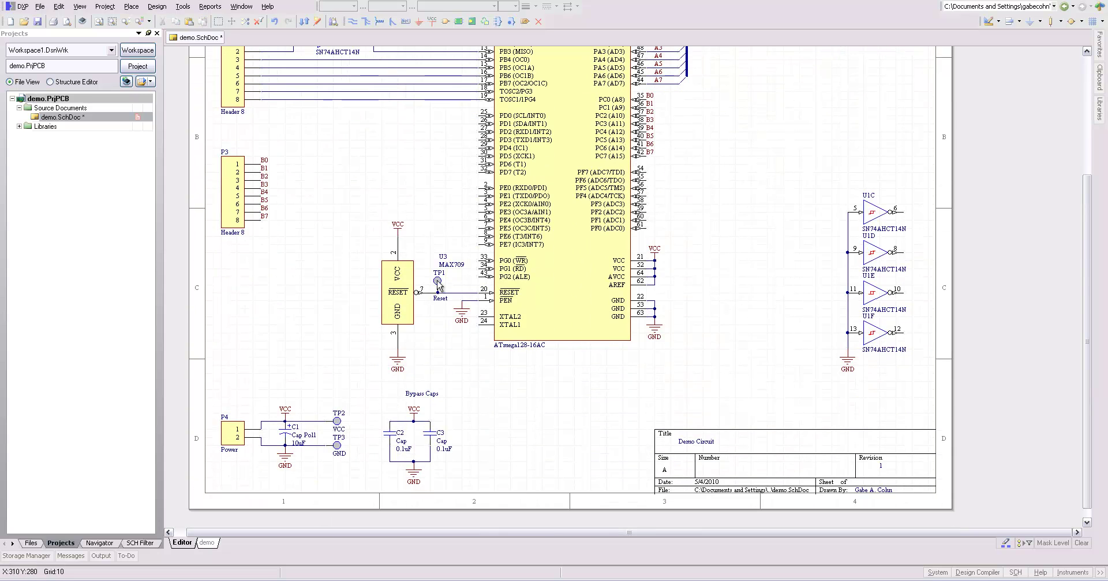
Step: Open TP1's properties and inspect its missing TP footprint details
double_click(438, 283)
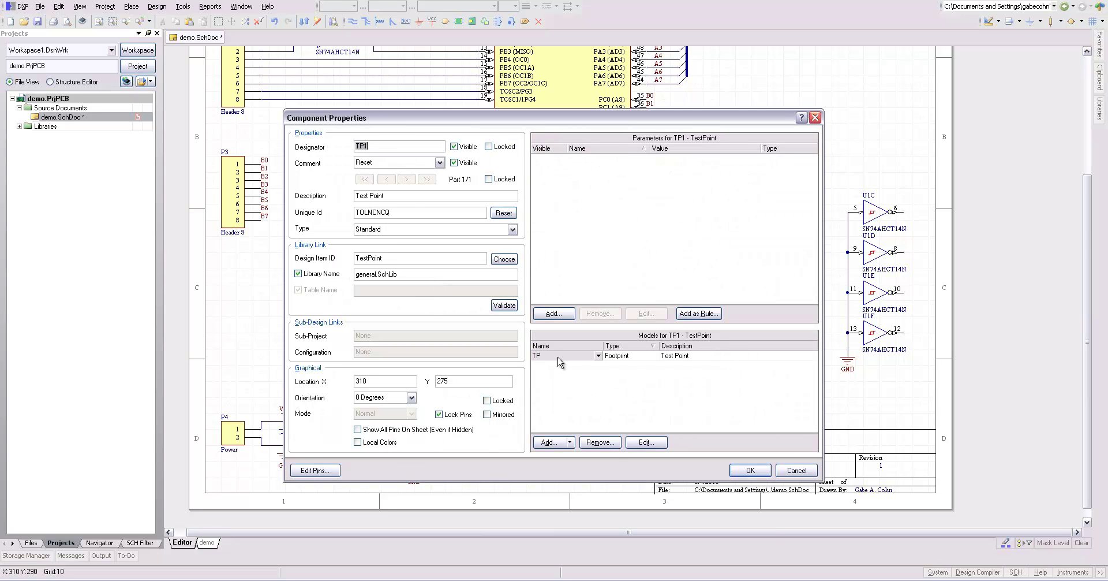
left_click(651, 445)
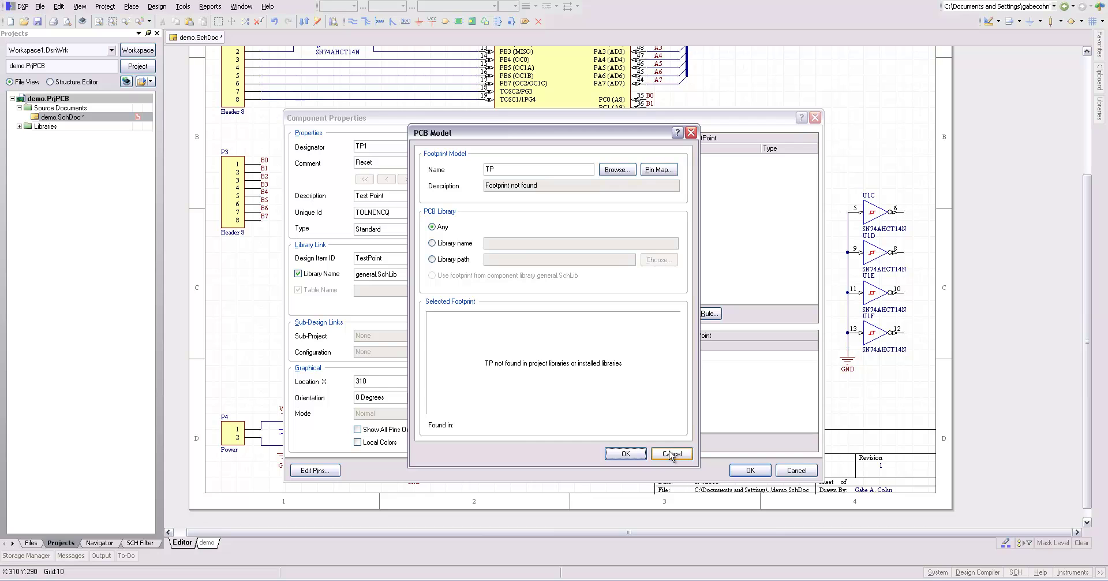
left_click(671, 453)
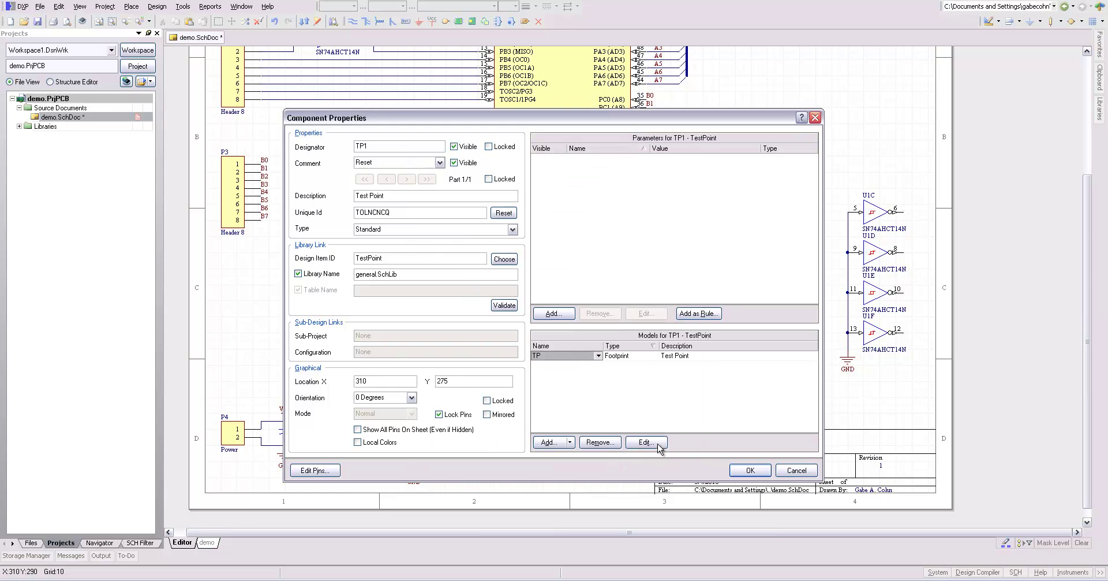
Step: Assign TP1 the TP_28_50 footprint from general.PcbLib and apply the change
left_click(552, 442)
left_click(560, 328)
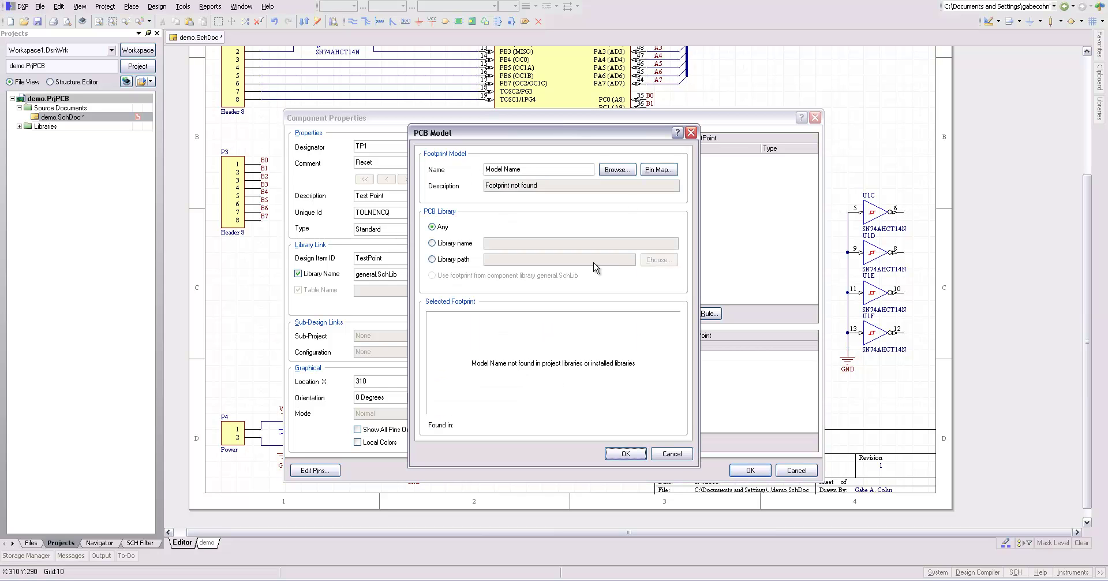
left_click(608, 172)
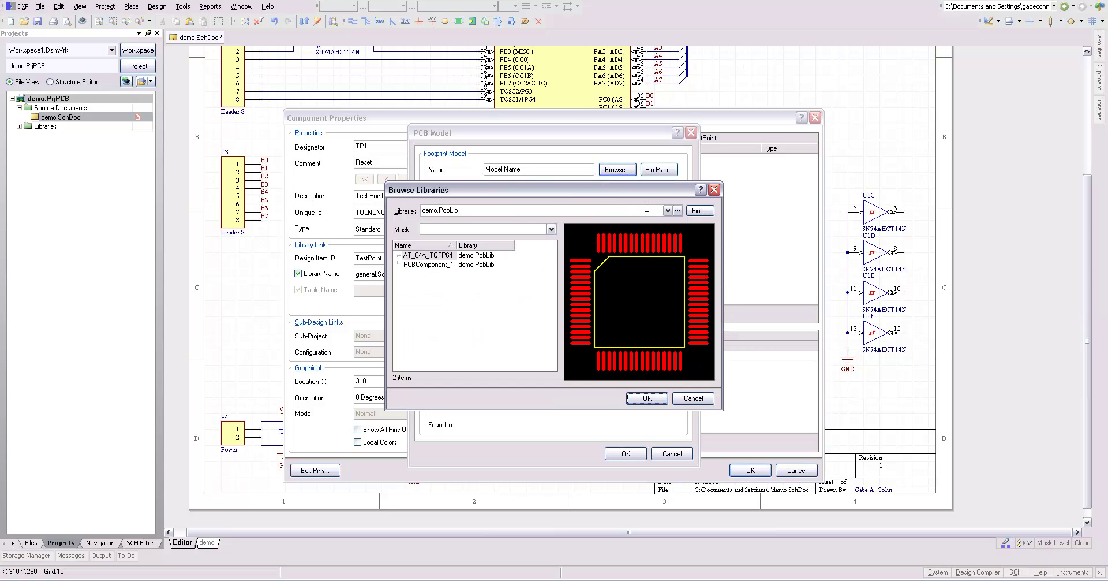
left_click(668, 211)
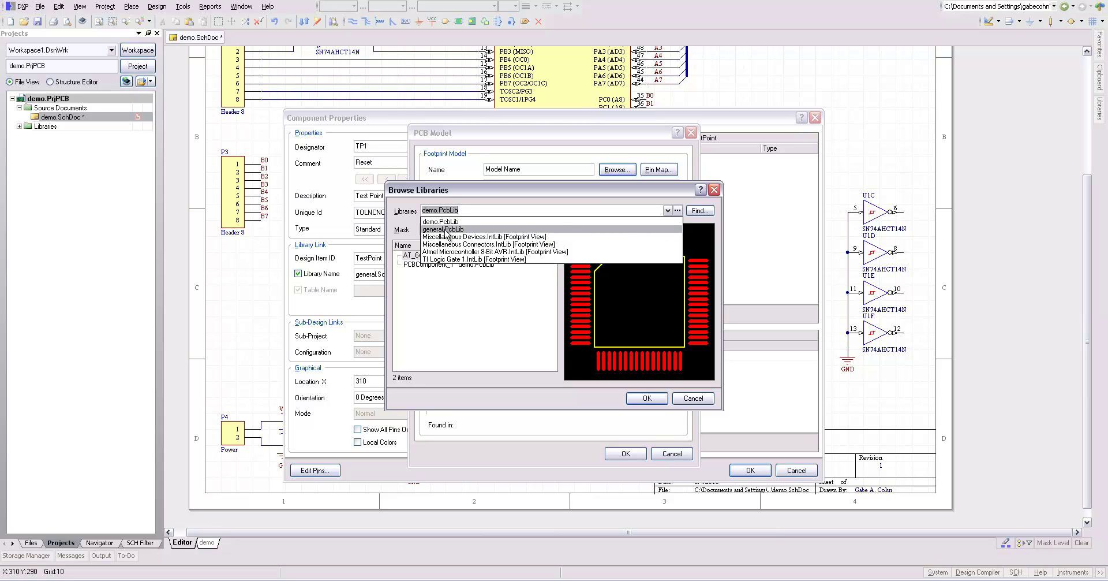
left_click(445, 229)
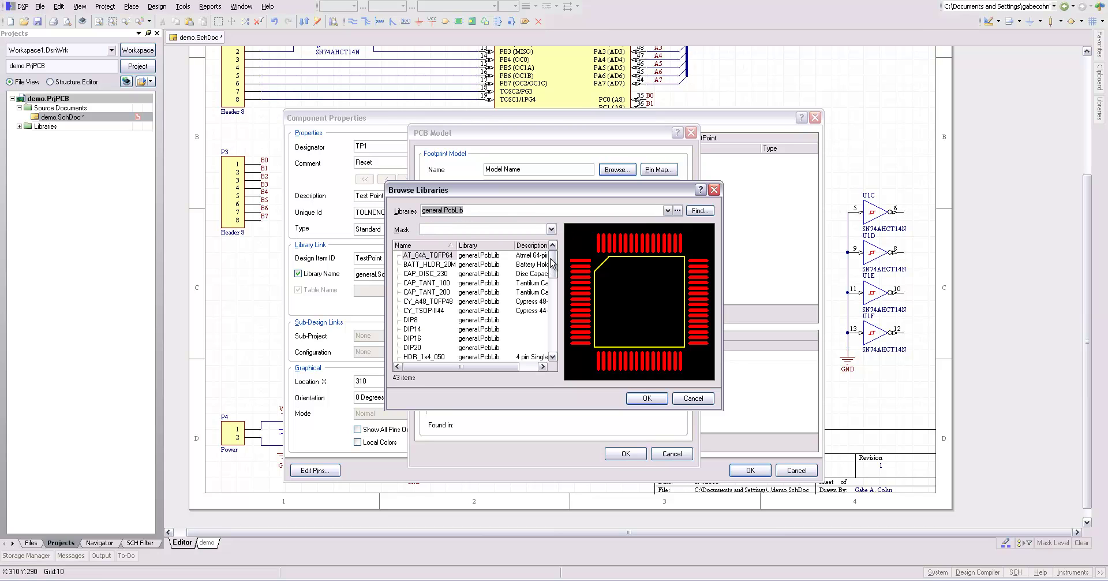
left_click_drag(553, 264, 551, 344)
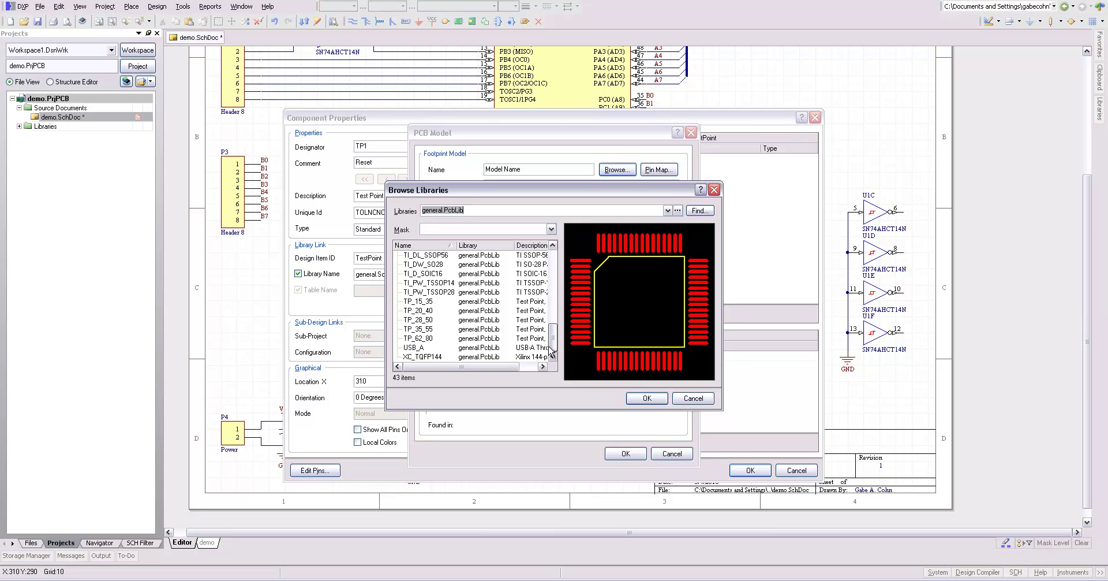
left_click(429, 339)
left_click(430, 329)
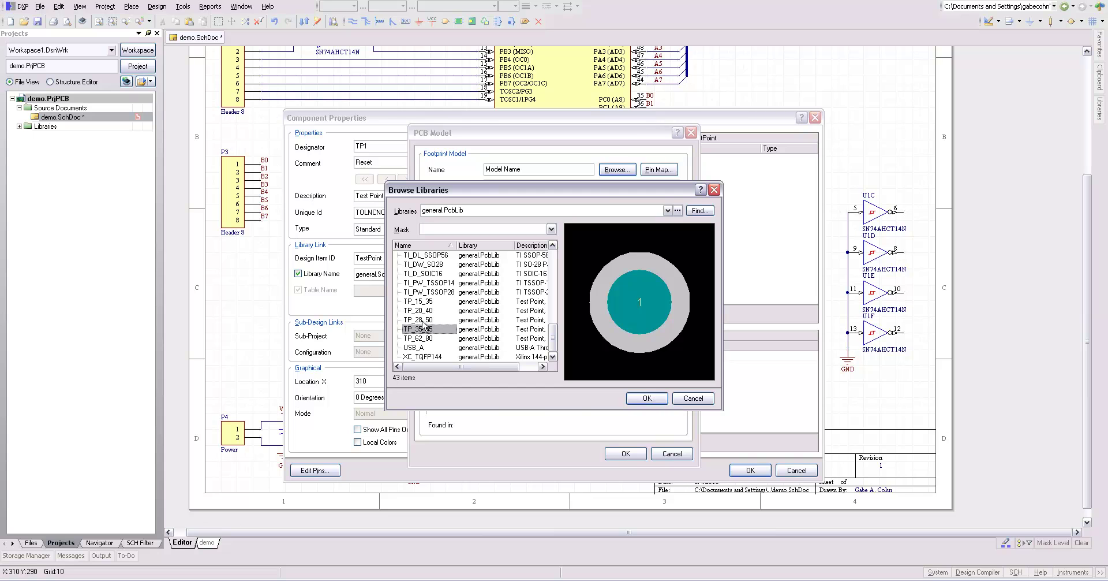
left_click(643, 397)
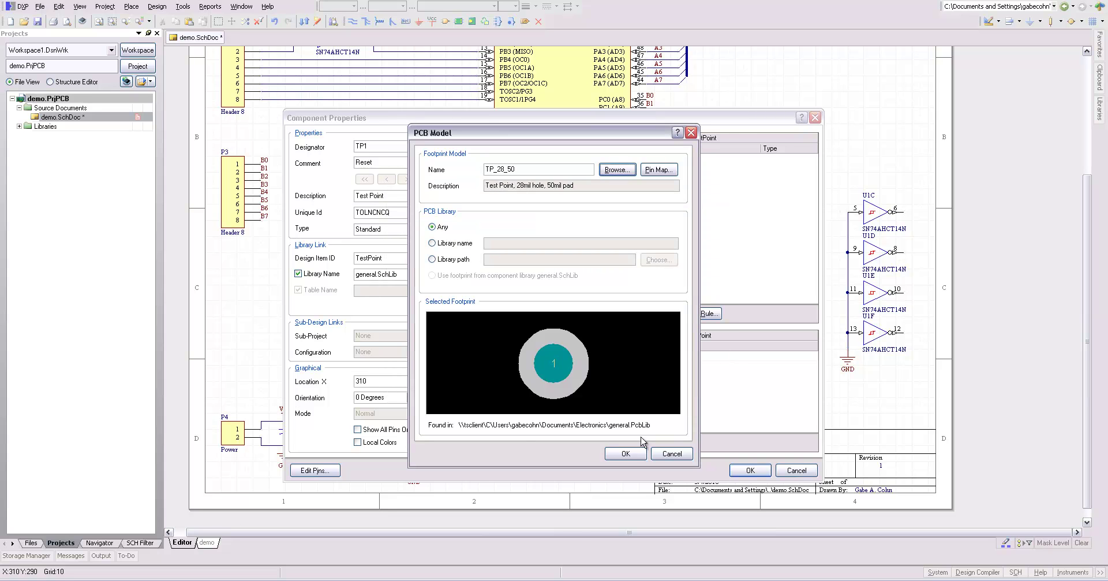
left_click(634, 453)
left_click(749, 471)
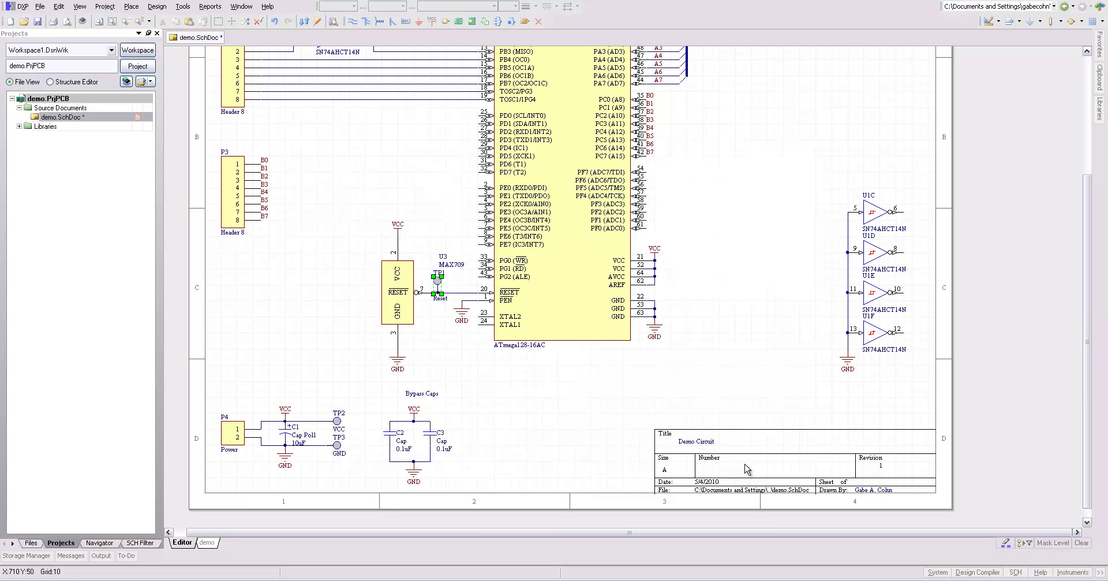
Step: Give test point TP2 the TP_28_50 footprint from general.PcbLib
double_click(338, 421)
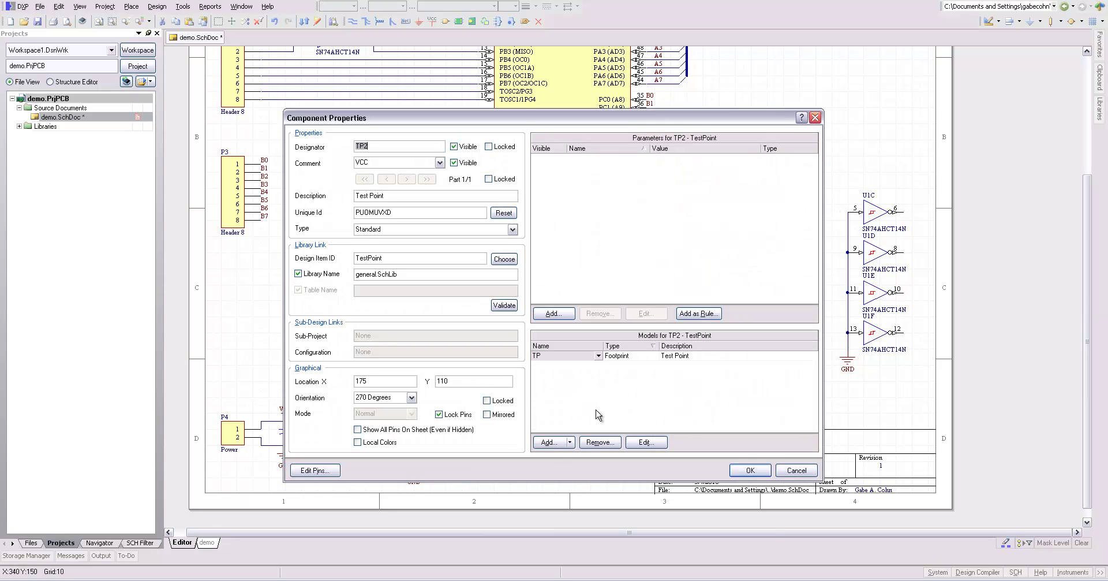
left_click(579, 356)
left_click(662, 446)
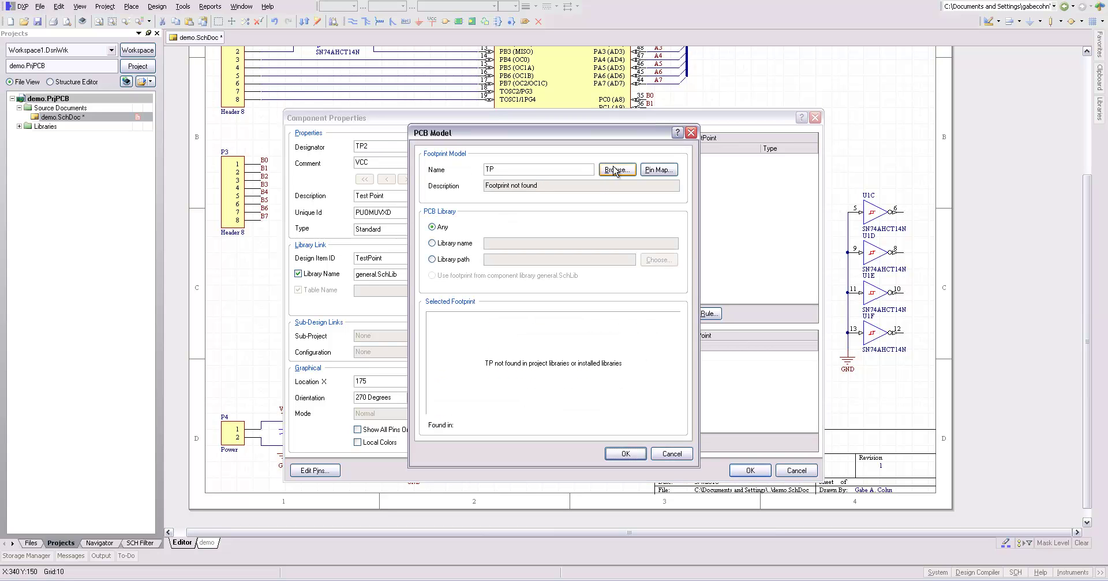
left_click(617, 170)
left_click(668, 211)
left_click(587, 234)
left_click_drag(554, 270, 551, 347)
left_click(429, 329)
left_click(633, 398)
left_click(625, 454)
left_click(751, 472)
left_click(337, 420)
Step: Give test point TP3 the TP_28_50 footprint from general.PcbLib and confirm
key("Tab")
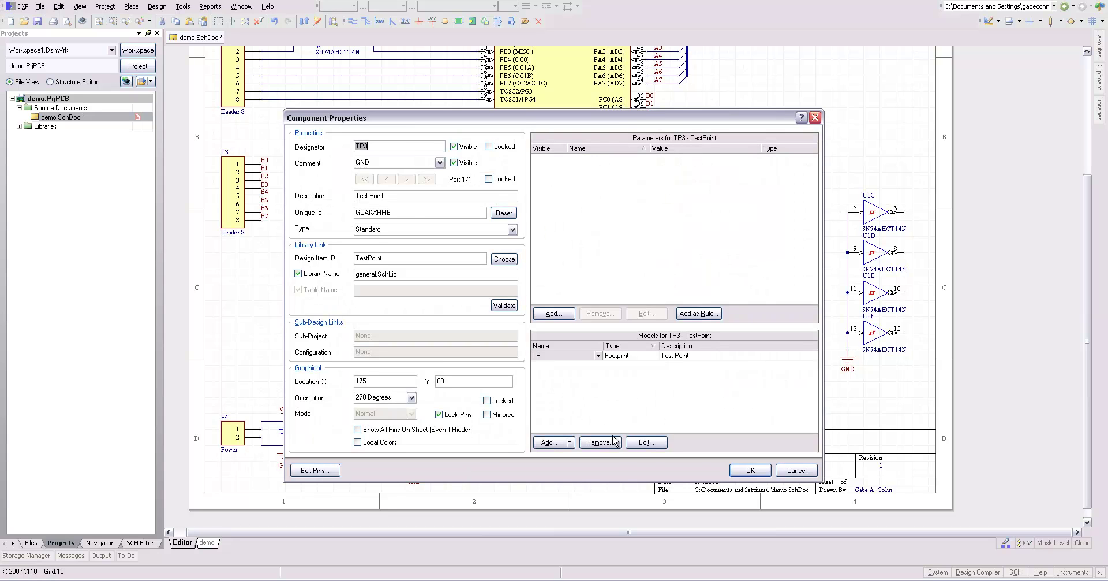
left_click(644, 443)
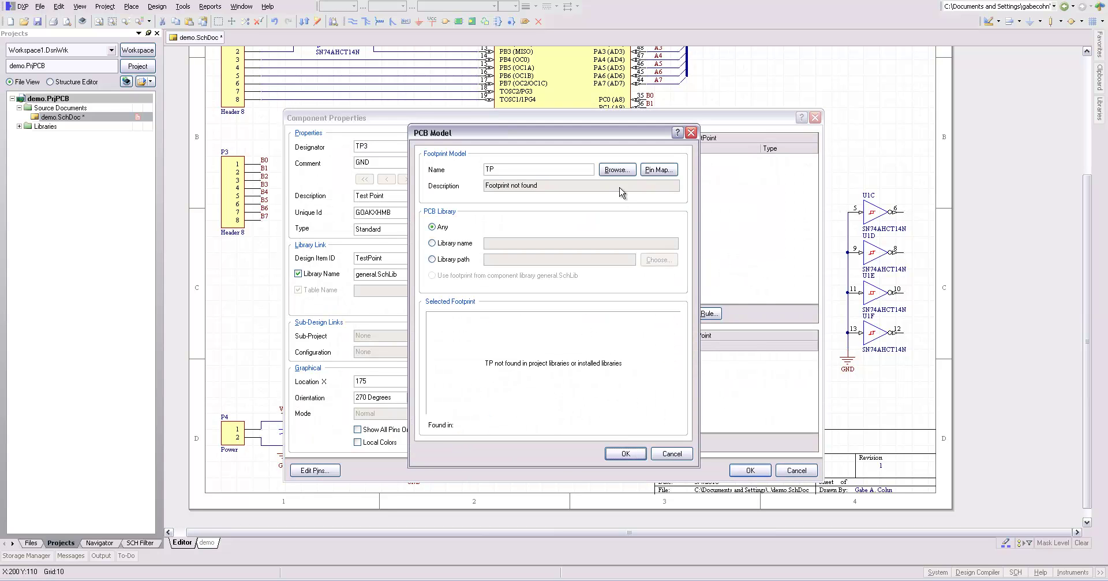
left_click(617, 169)
left_click(668, 210)
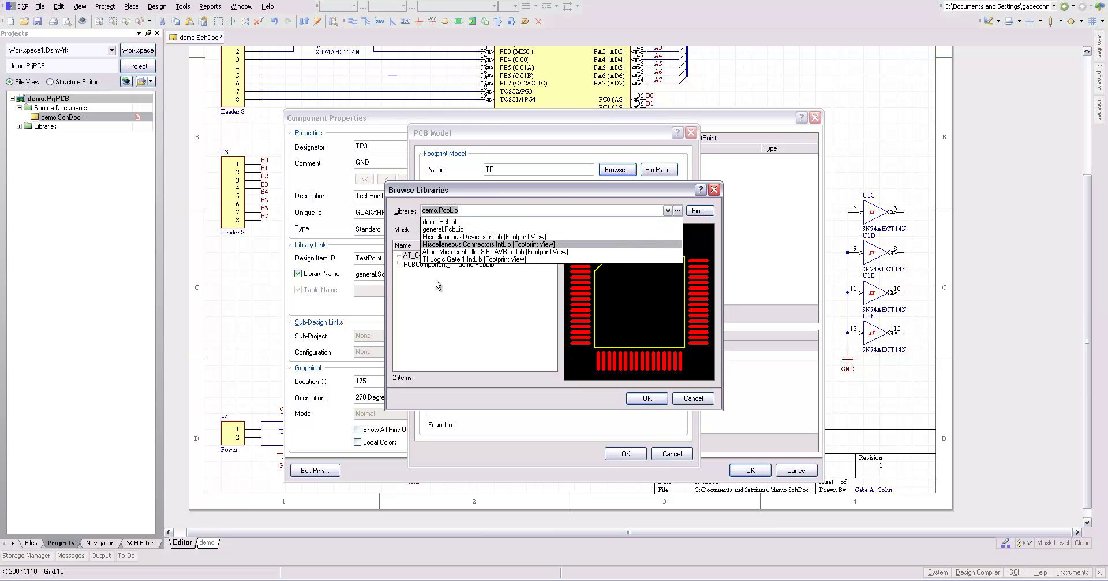
left_click(442, 229)
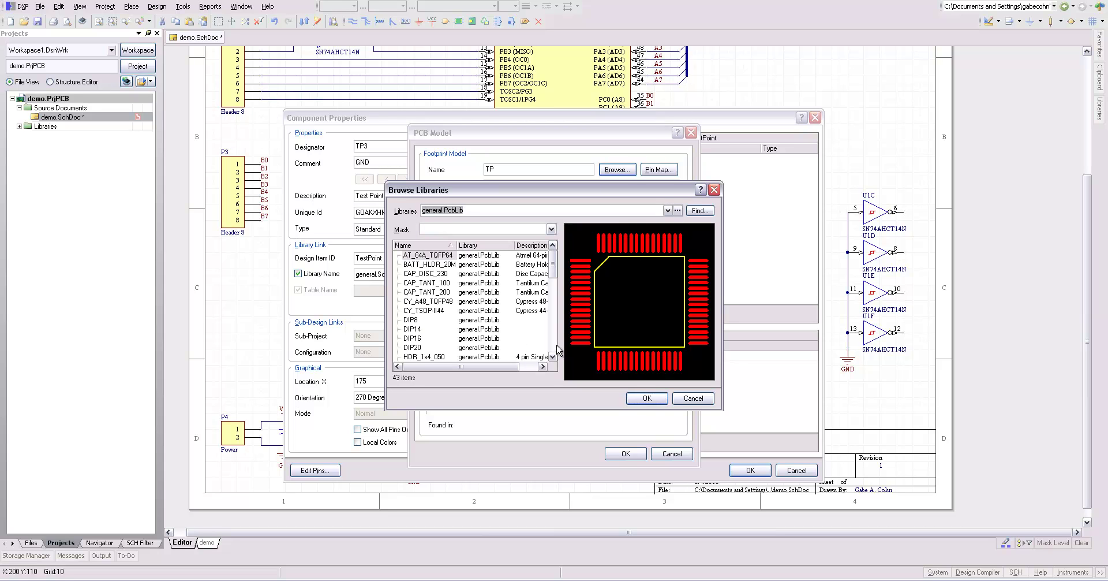
scroll(557, 347, "down", 10)
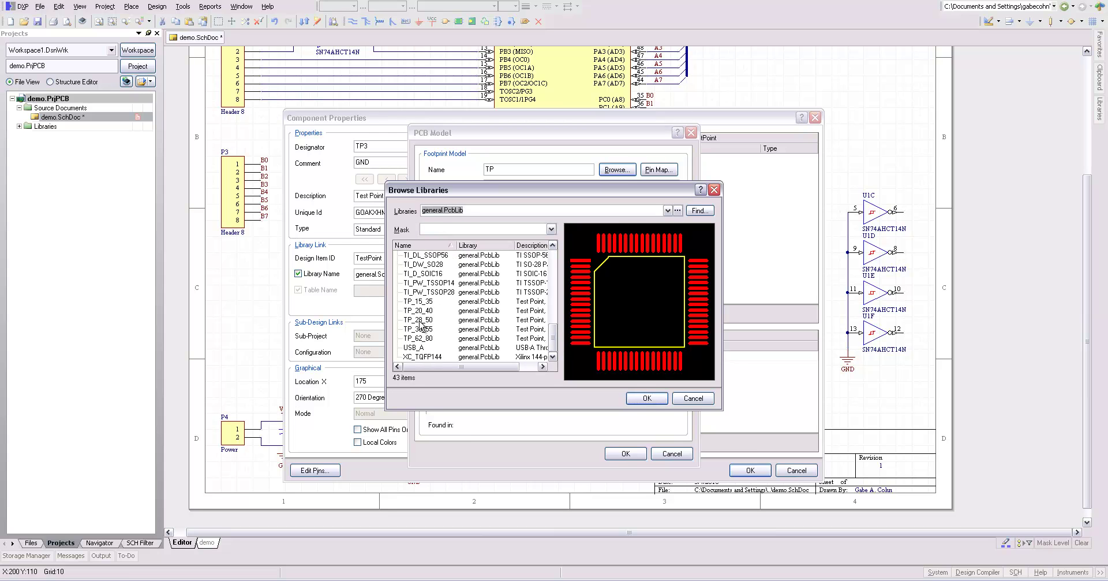
left_click(421, 320)
left_click(647, 399)
left_click(626, 454)
left_click(748, 470)
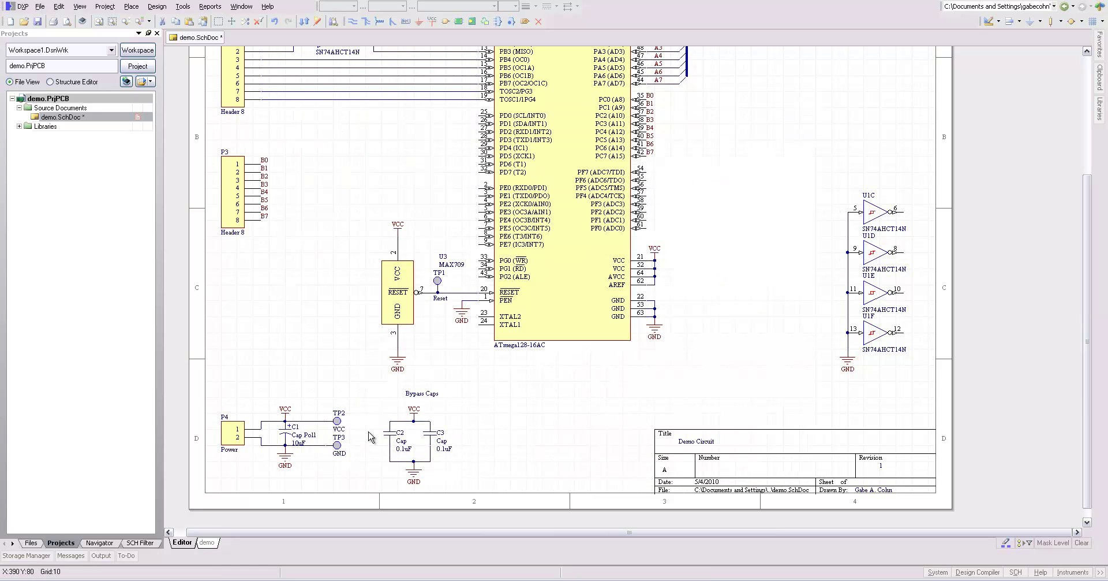
Step: Open C1's properties and review its current footprint model and alternatives
double_click(285, 429)
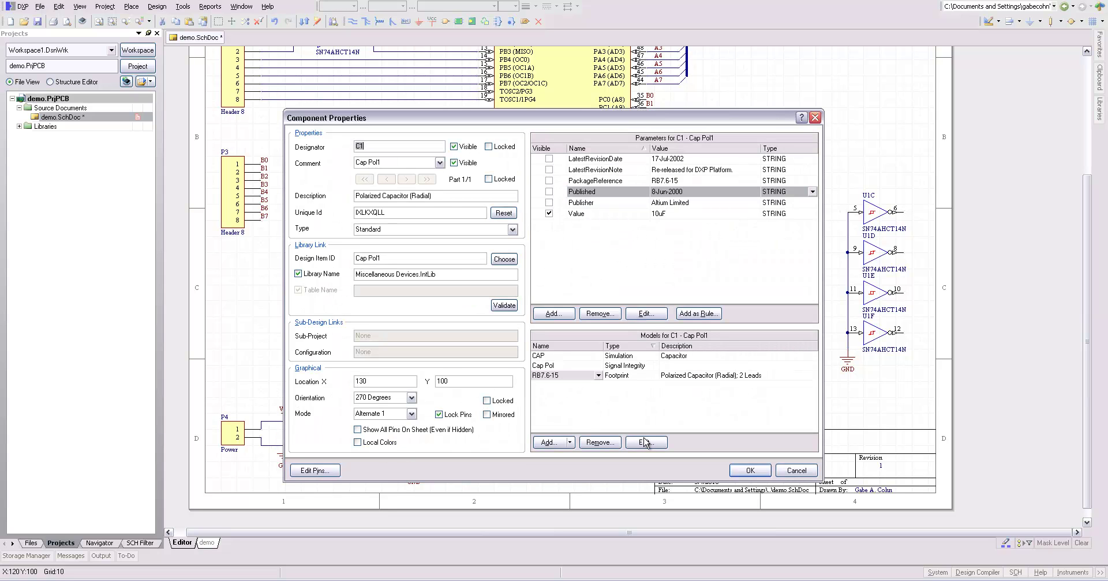
left_click(645, 443)
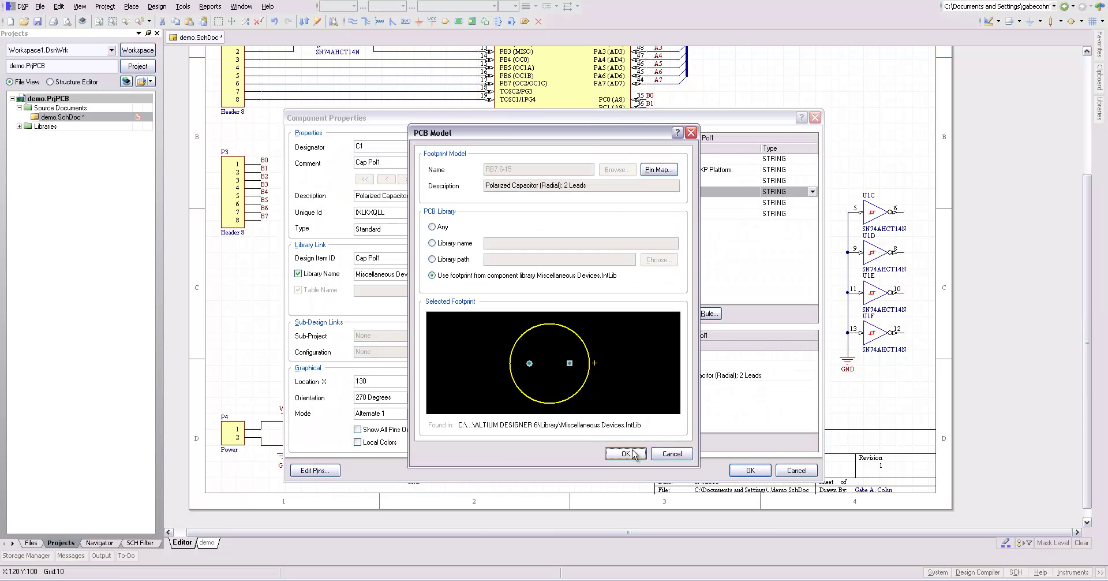
left_click(626, 454)
left_click(555, 375)
left_click(599, 375)
left_click(599, 376)
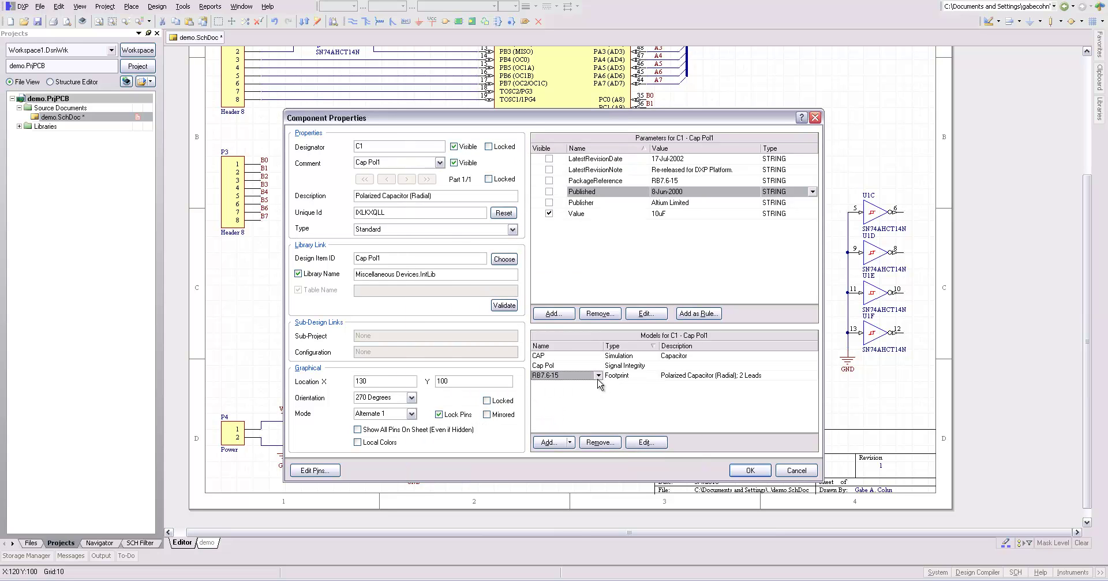
left_click(632, 442)
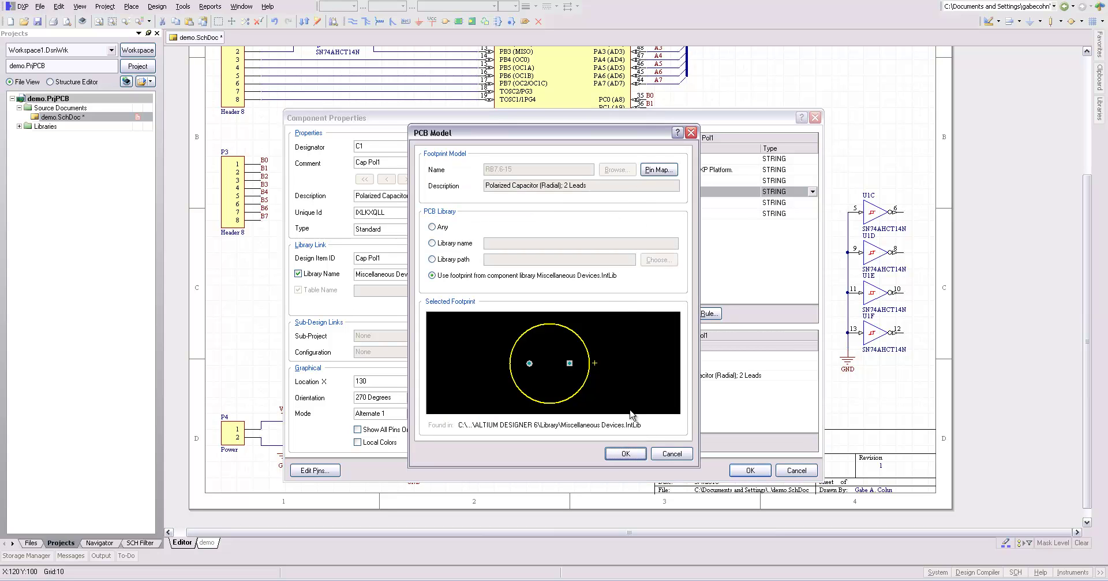
left_click(672, 454)
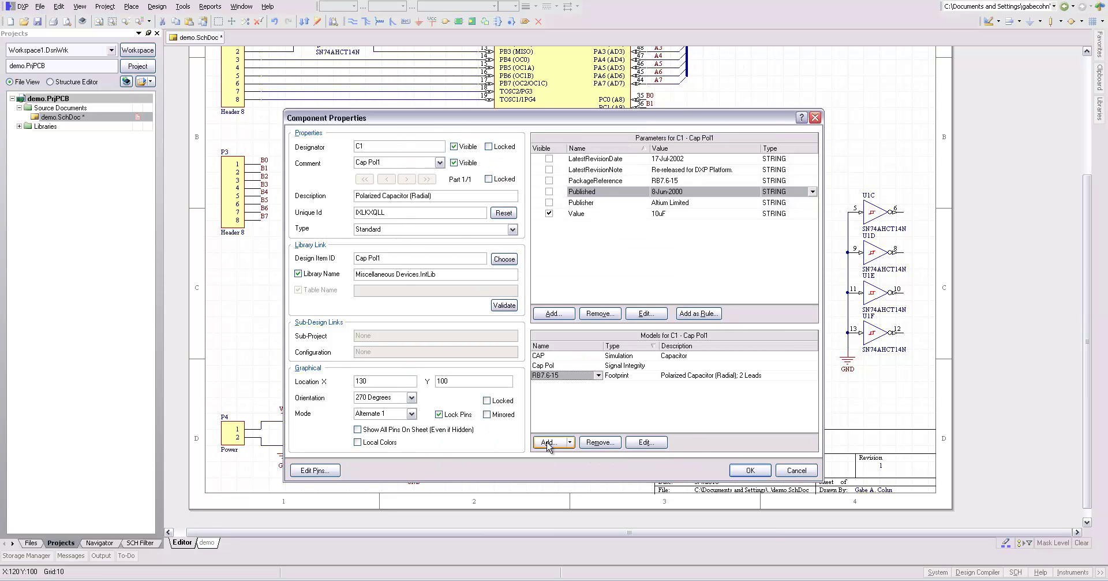
Step: Add CAP_TANT_200 from general.PcbLib as C1's footprint and apply
left_click(548, 442)
left_click(568, 328)
left_click(617, 169)
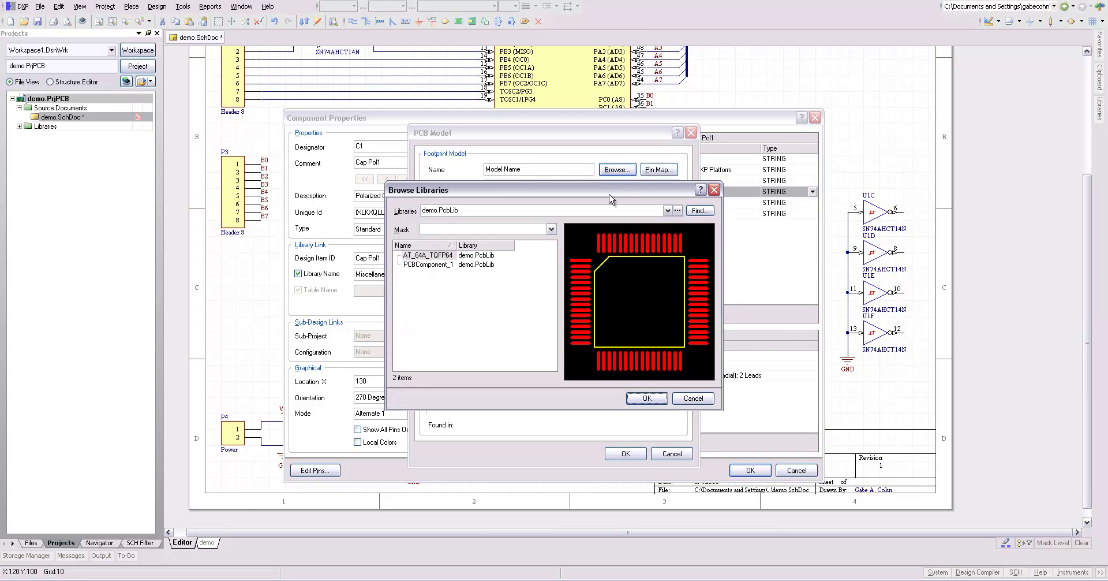
left_click(667, 211)
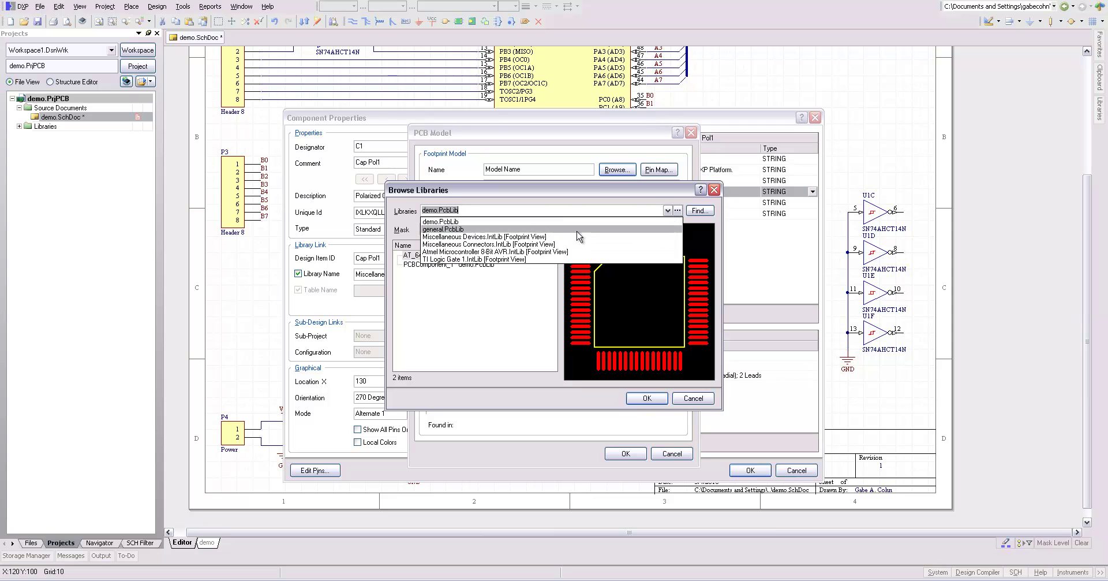
left_click(525, 228)
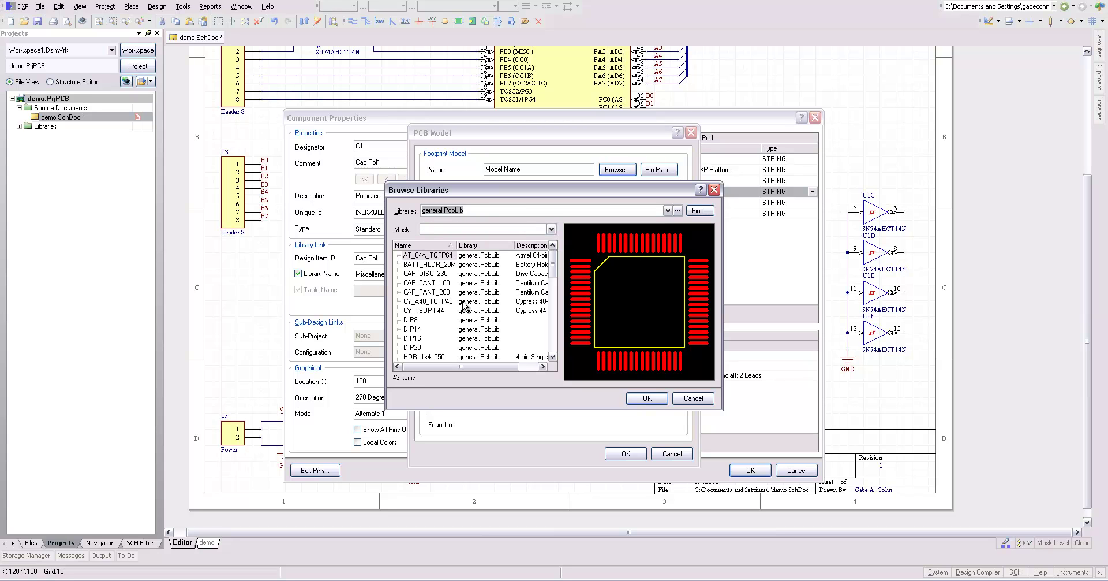
left_click(444, 293)
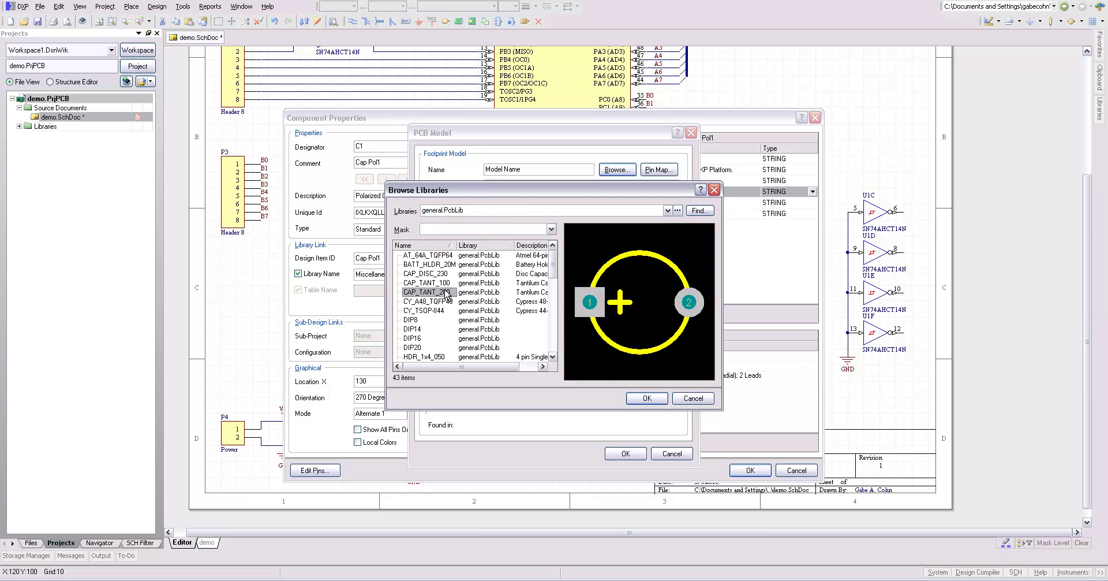
left_click(646, 399)
left_click(635, 454)
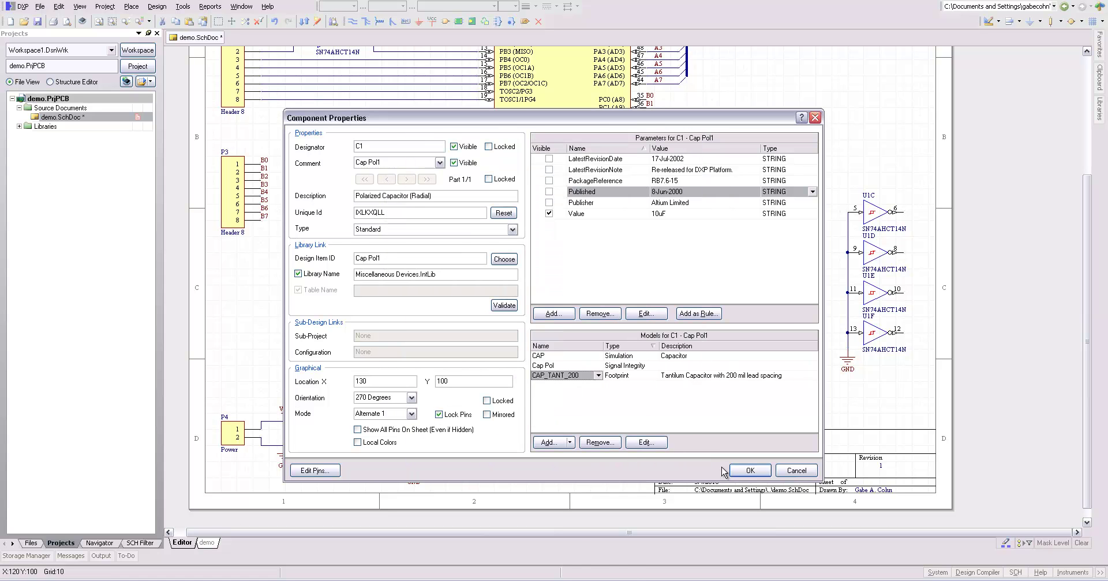
left_click(751, 470)
double_click(397, 440)
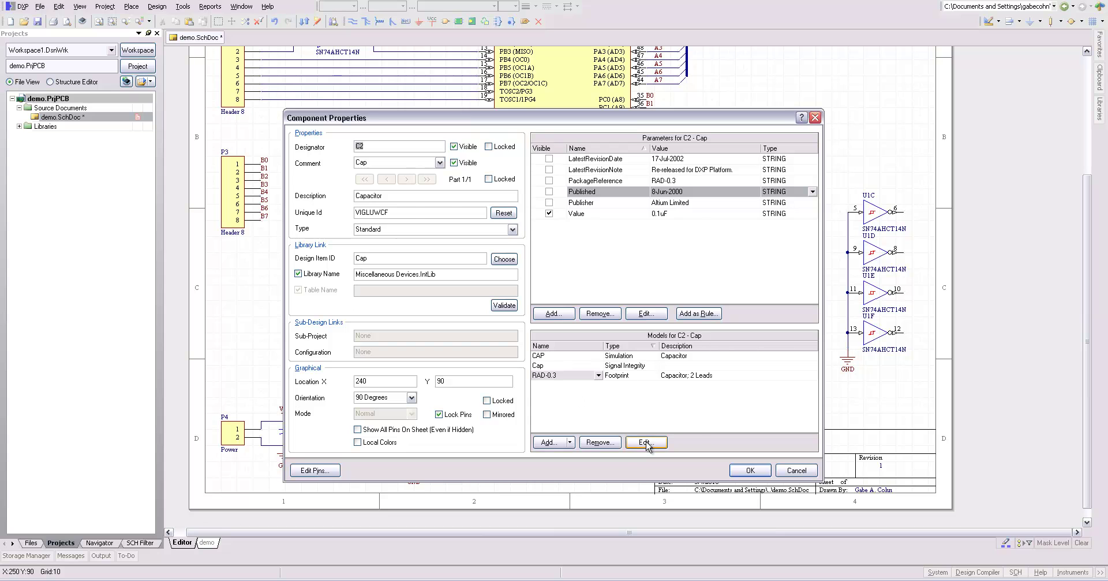
left_click(646, 442)
left_click(672, 454)
left_click(550, 443)
left_click(553, 329)
left_click(630, 175)
left_click(668, 211)
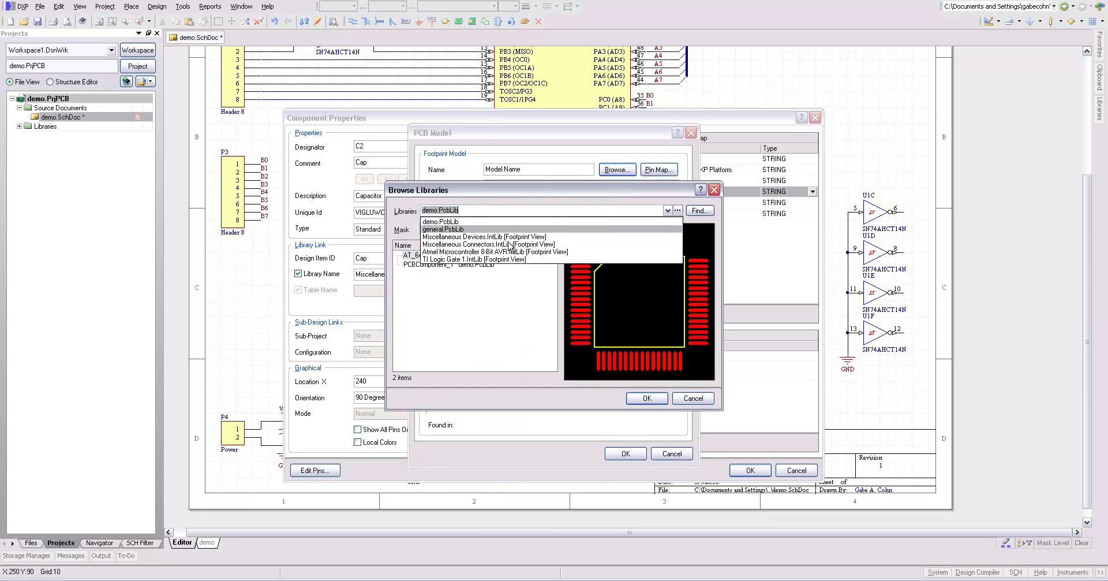
left_click(480, 242)
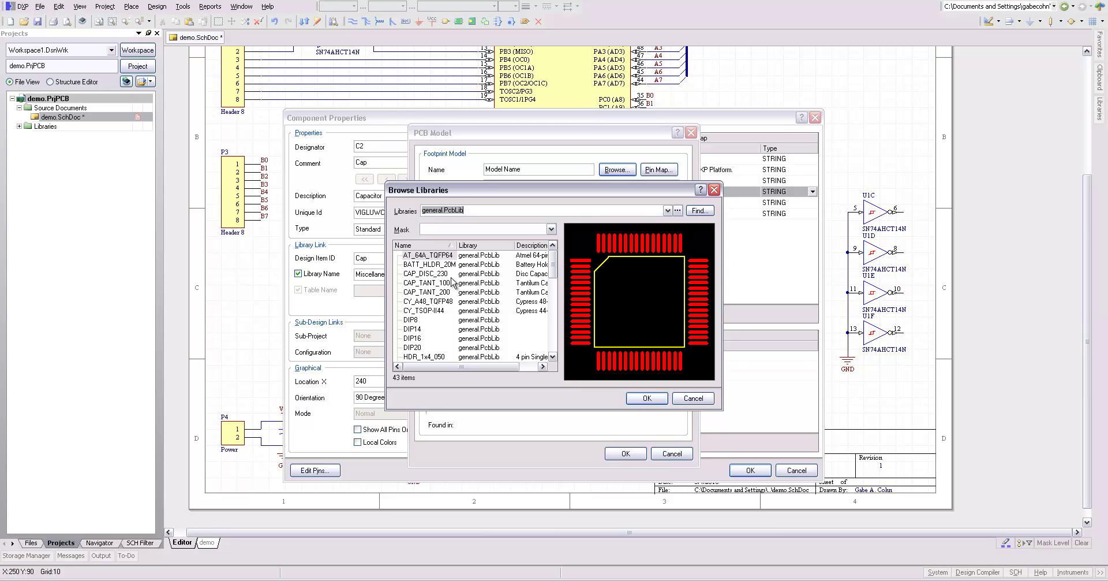
left_click(452, 275)
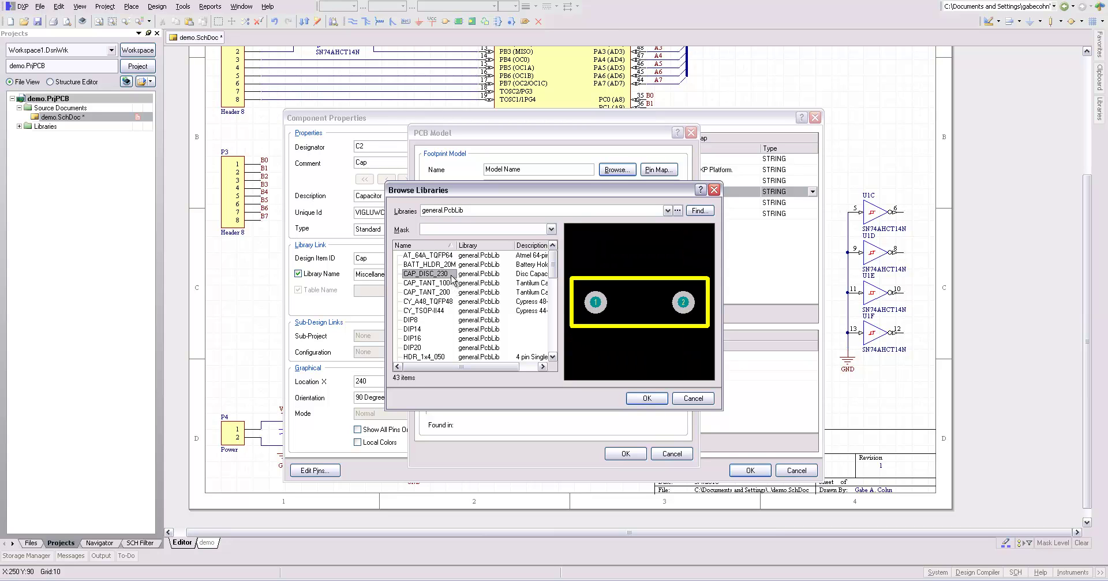
left_click(691, 399)
left_click(669, 453)
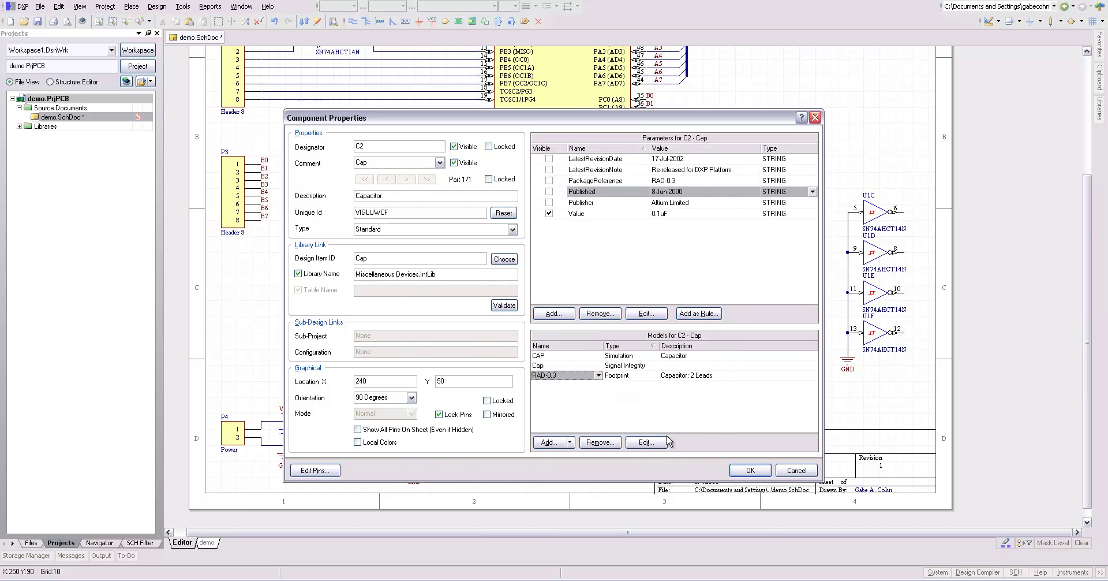
left_click(599, 376)
left_click(598, 376)
left_click(750, 470)
left_click(478, 459)
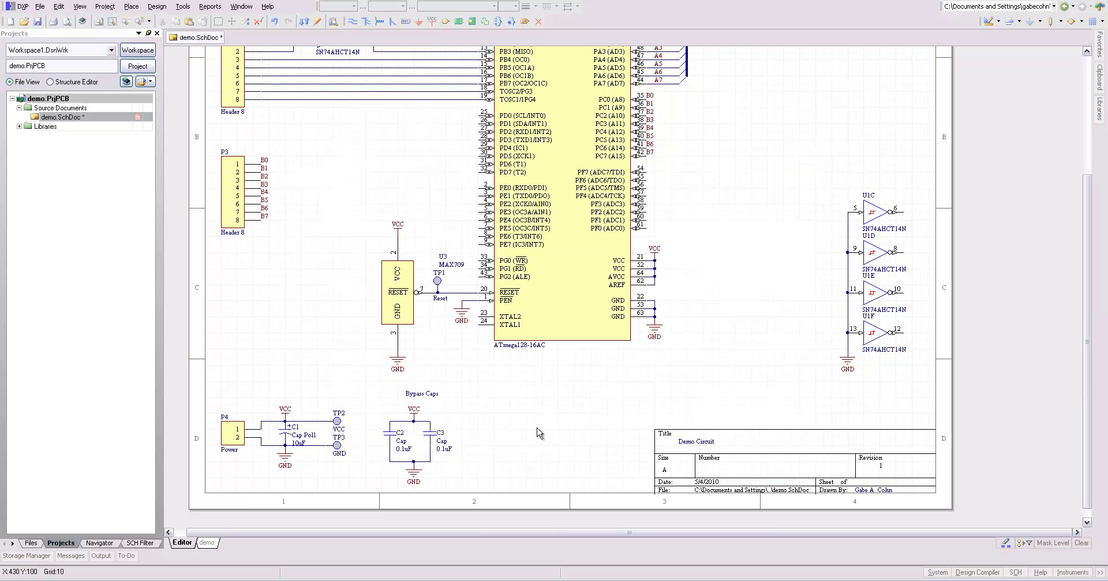
Step: Check header P4's footprint model, leaving it unchanged
double_click(234, 434)
left_click(644, 442)
left_click(626, 456)
left_click(749, 470)
left_click(720, 394)
scroll(720, 394, "up", 5)
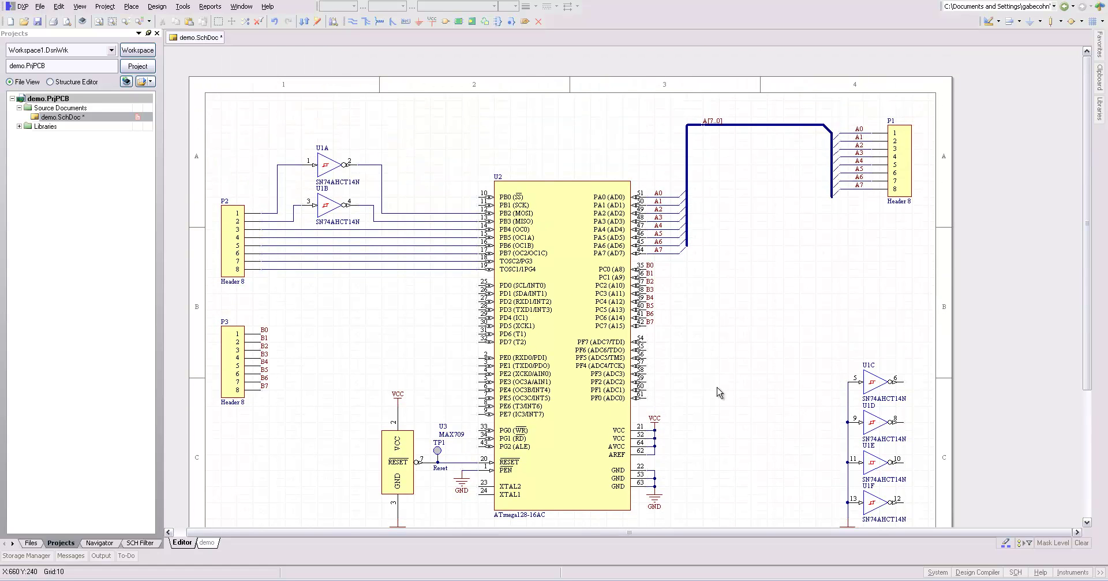
scroll(721, 395, "down", 5)
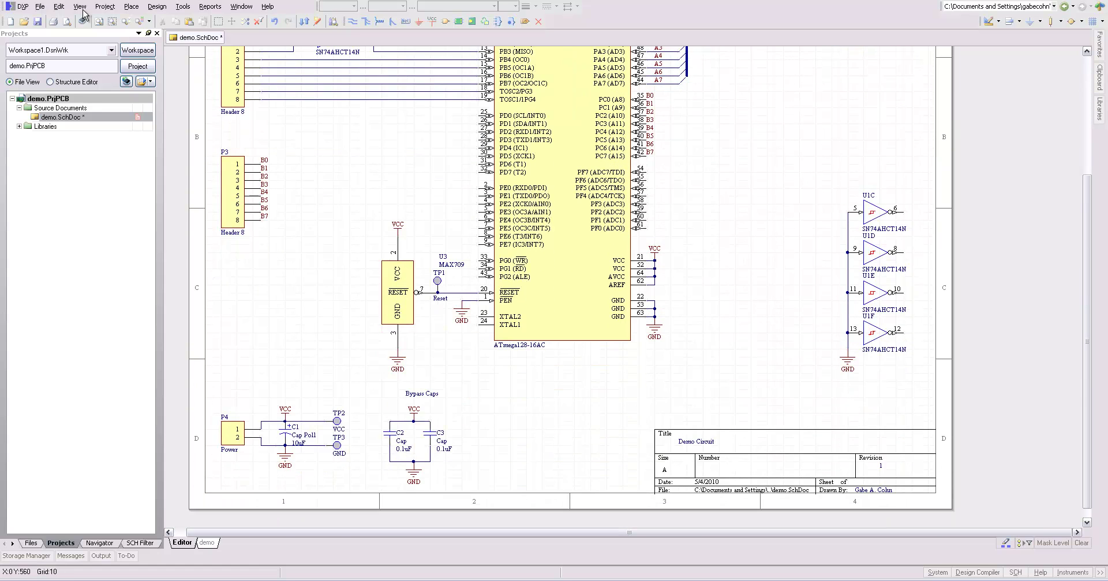
Step: Save demo.SchDoc, compile demo.PrjPCB, and read then hide the six warnings
left_click(37, 21)
left_click(118, 7)
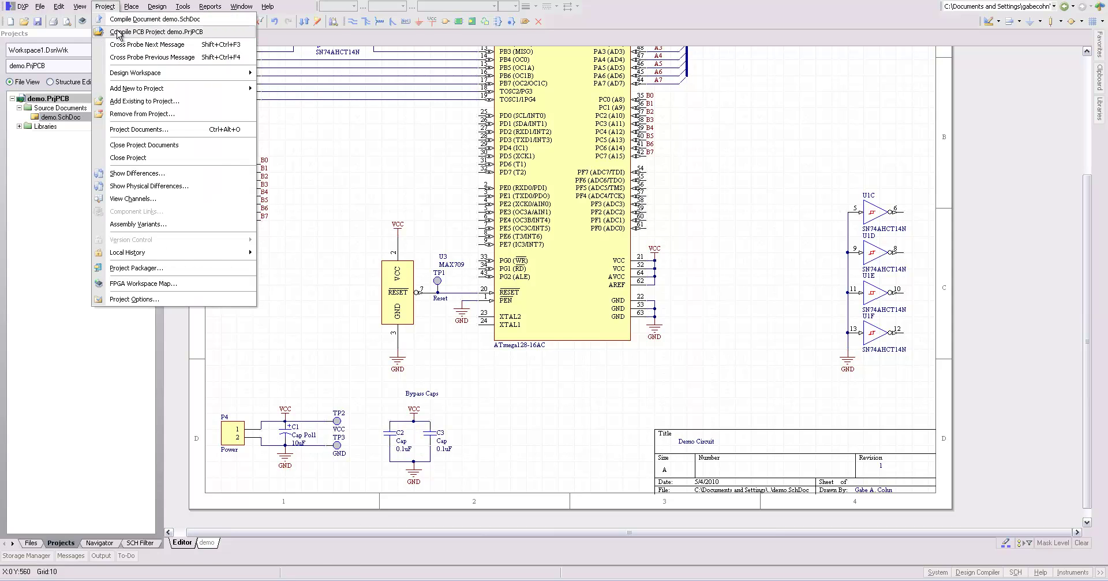
left_click(119, 33)
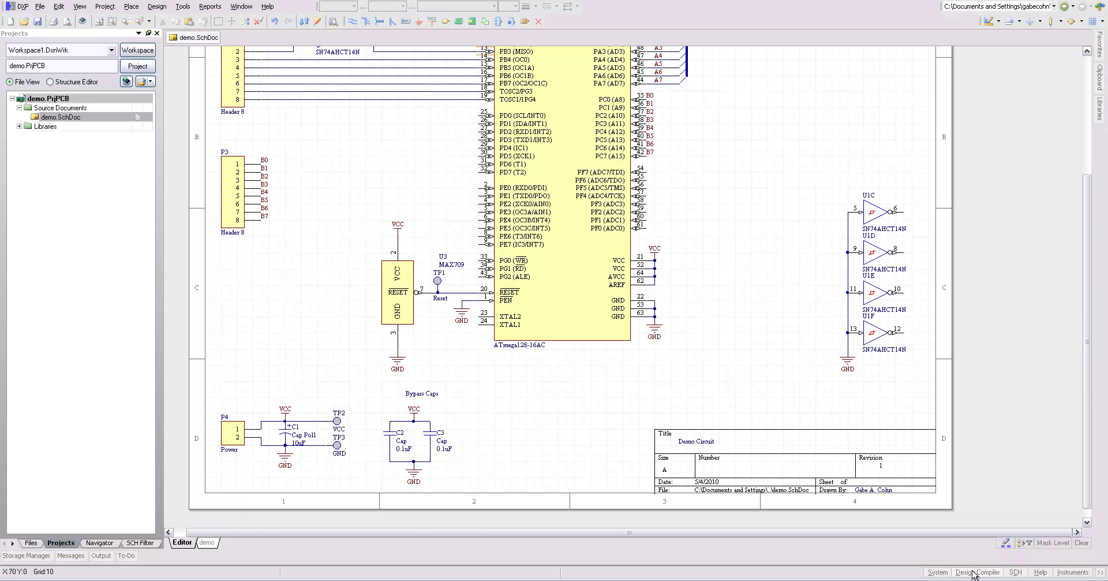
left_click(69, 555)
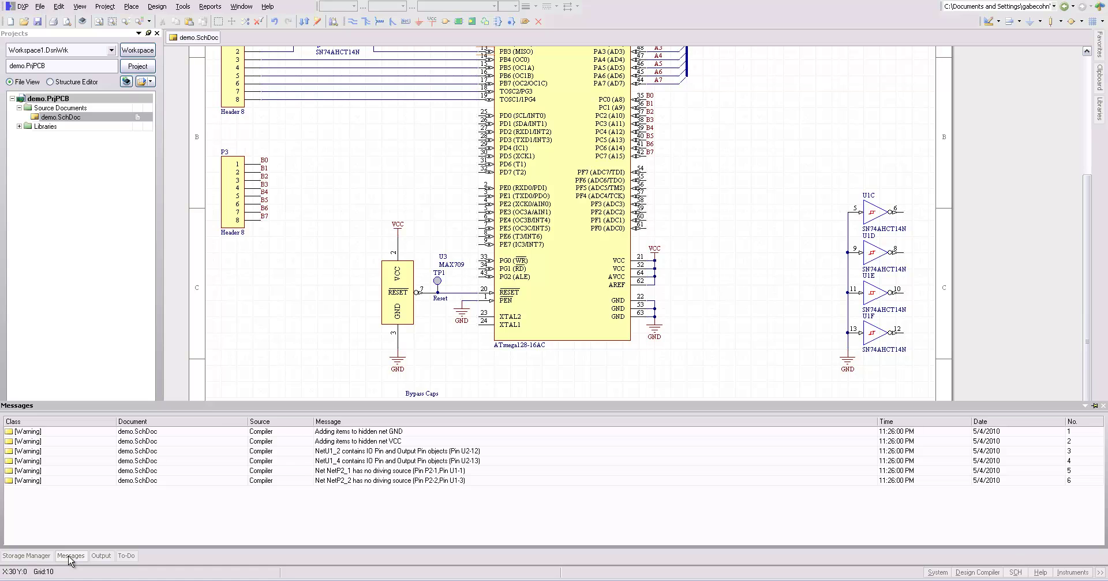
left_click(70, 555)
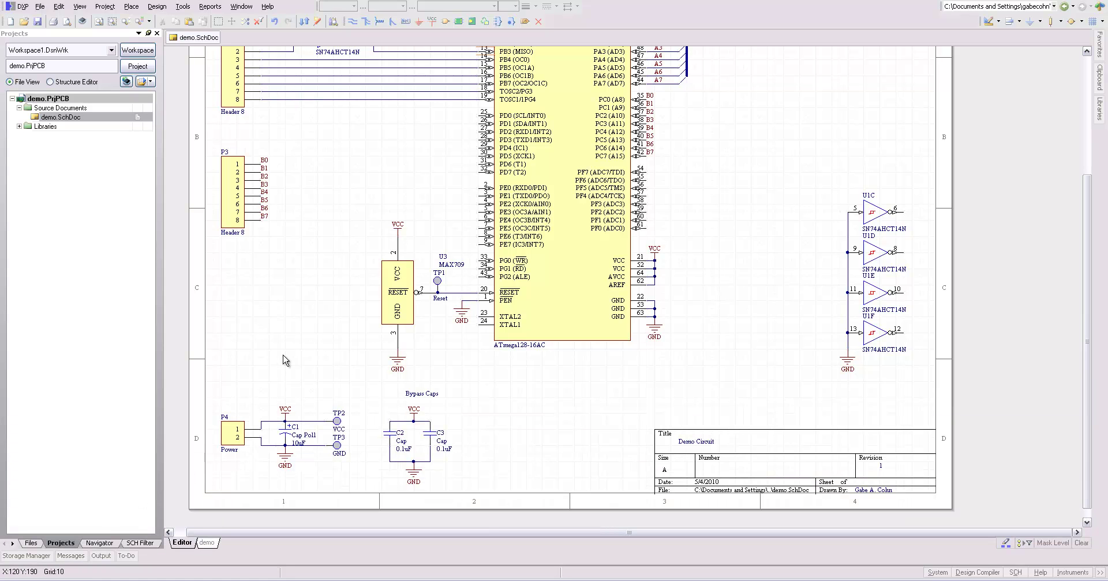